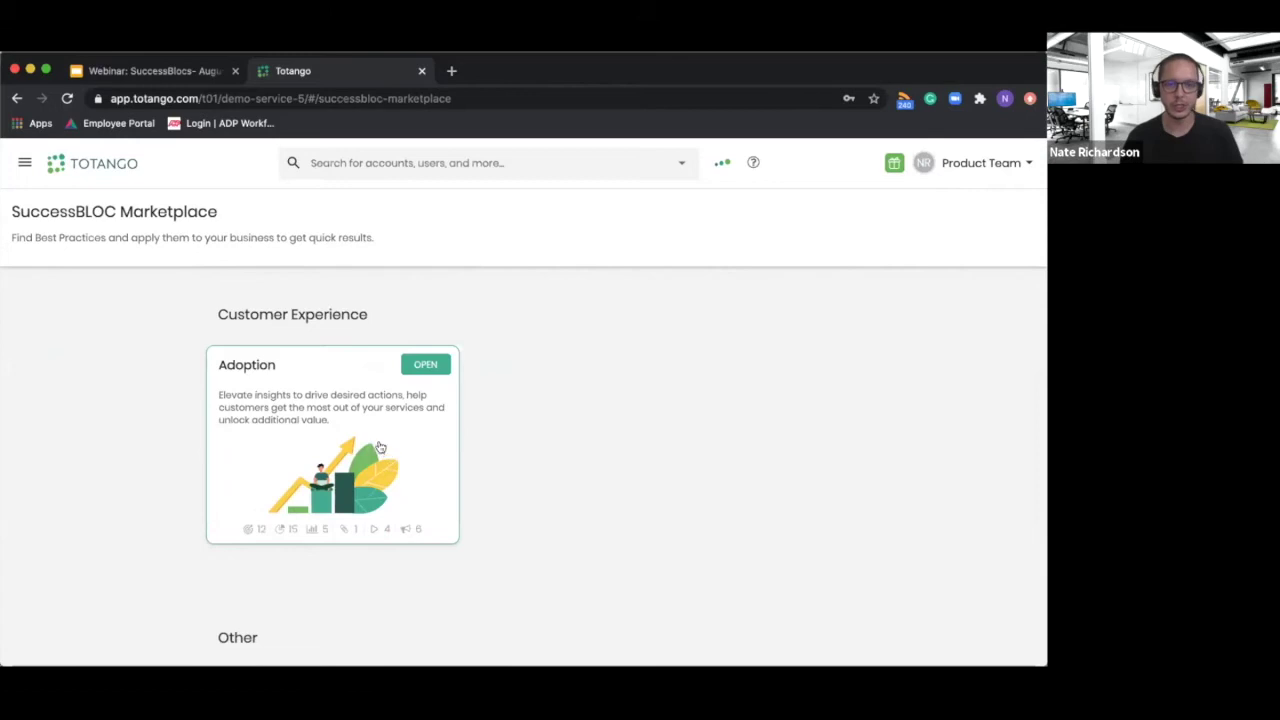
- Look through the marketplace results for adoption and open the details of the Adoption SuccessBLOC under Customer Experience
{"action": "scroll", "coordinate": [263, 389], "scroll_direction": "up", "scroll_amount": 5}
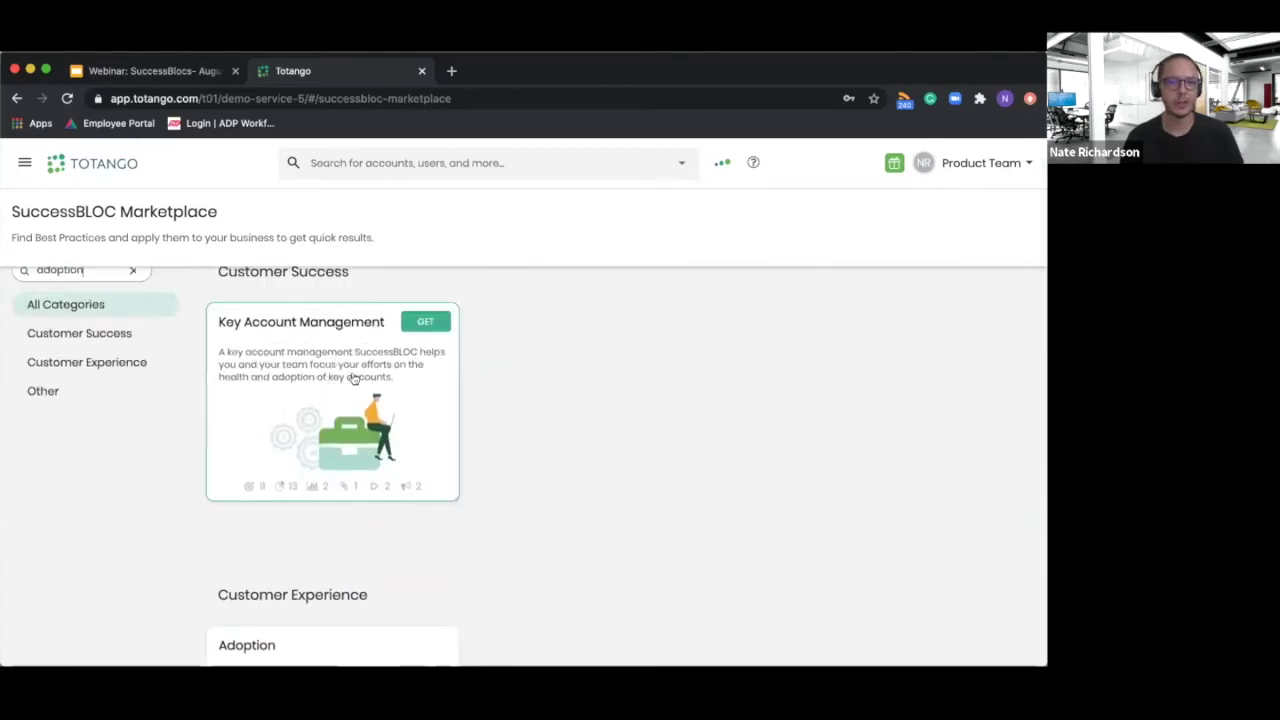
{"action": "scroll", "coordinate": [340, 389], "scroll_direction": "down", "scroll_amount": 3}
{"action": "scroll", "coordinate": [343, 391], "scroll_direction": "down", "scroll_amount": 3}
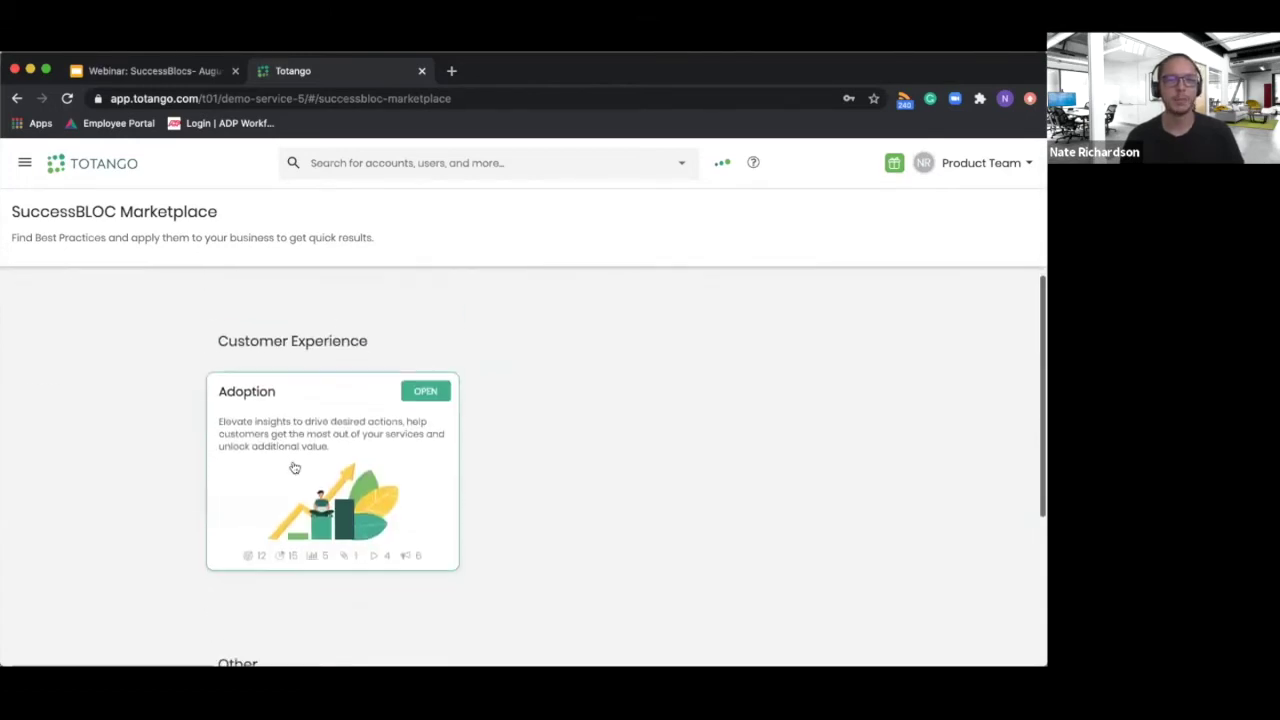
{"action": "scroll", "coordinate": [331, 460], "scroll_direction": "down", "scroll_amount": 1}
{"action": "scroll", "coordinate": [331, 460], "scroll_direction": "down", "scroll_amount": 1}
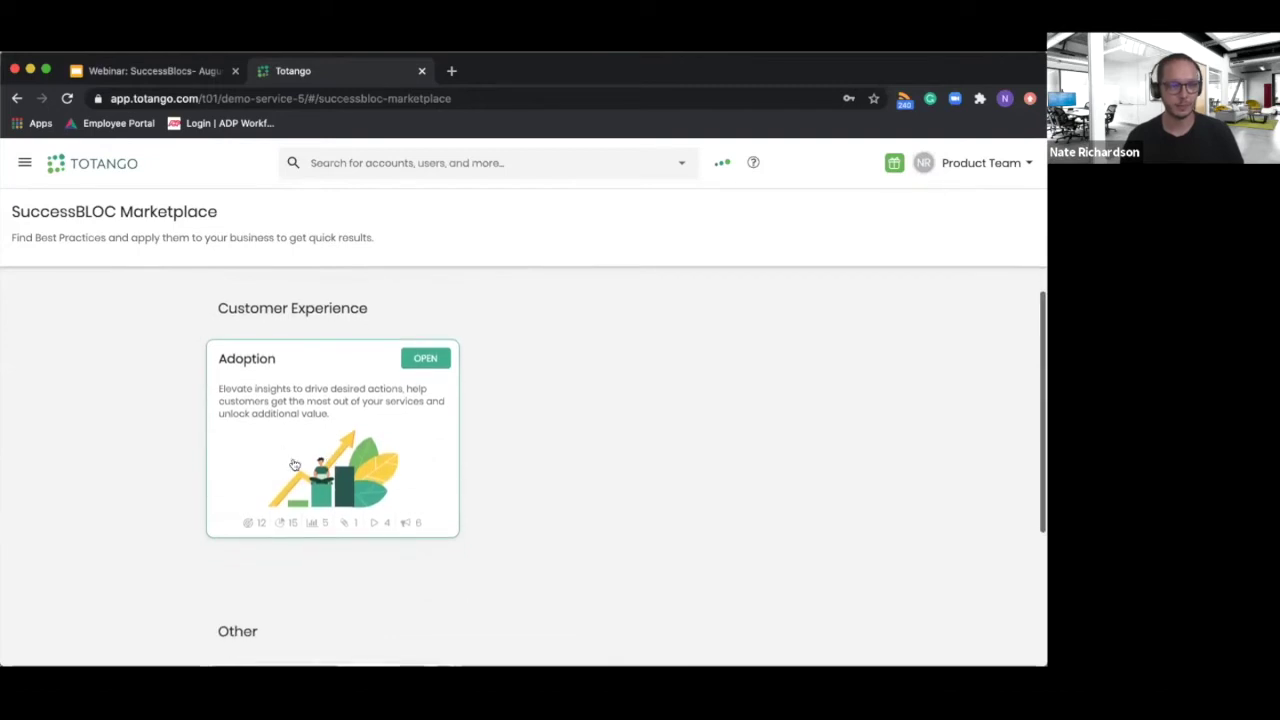
{"action": "scroll", "coordinate": [305, 443], "scroll_direction": "down", "scroll_amount": 1}
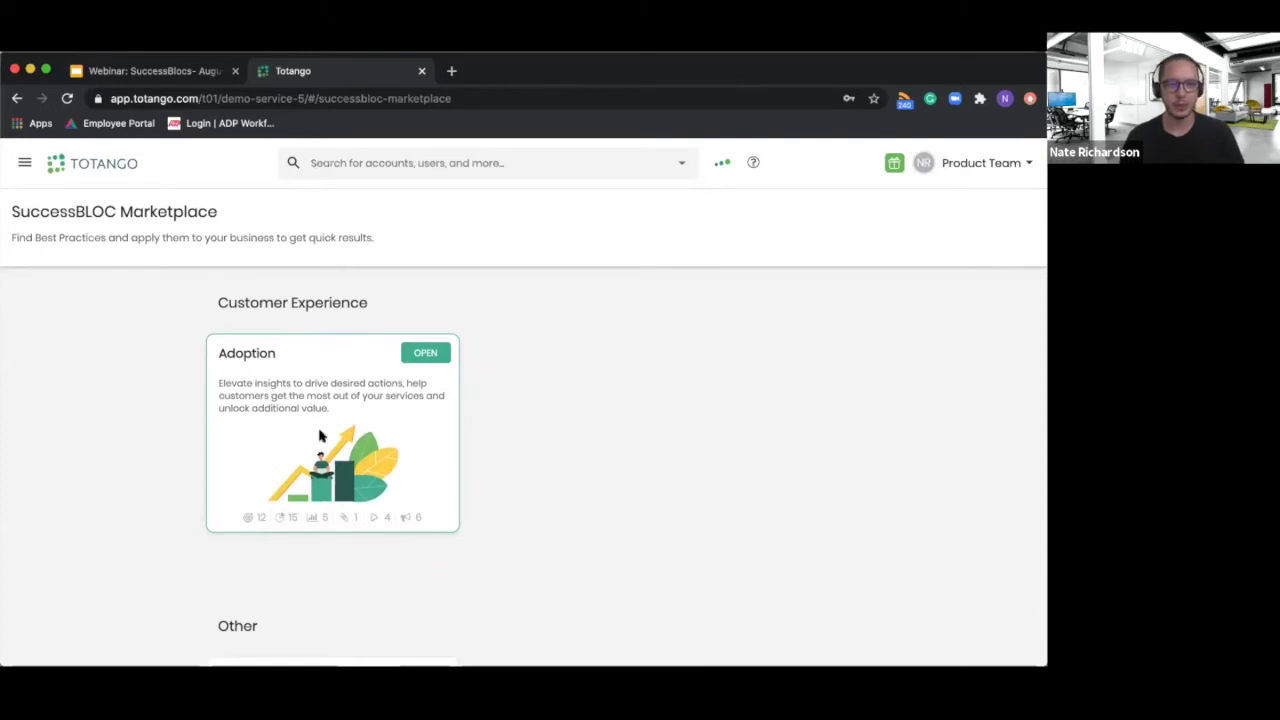
{"action": "left_click", "coordinate": [320, 436]}
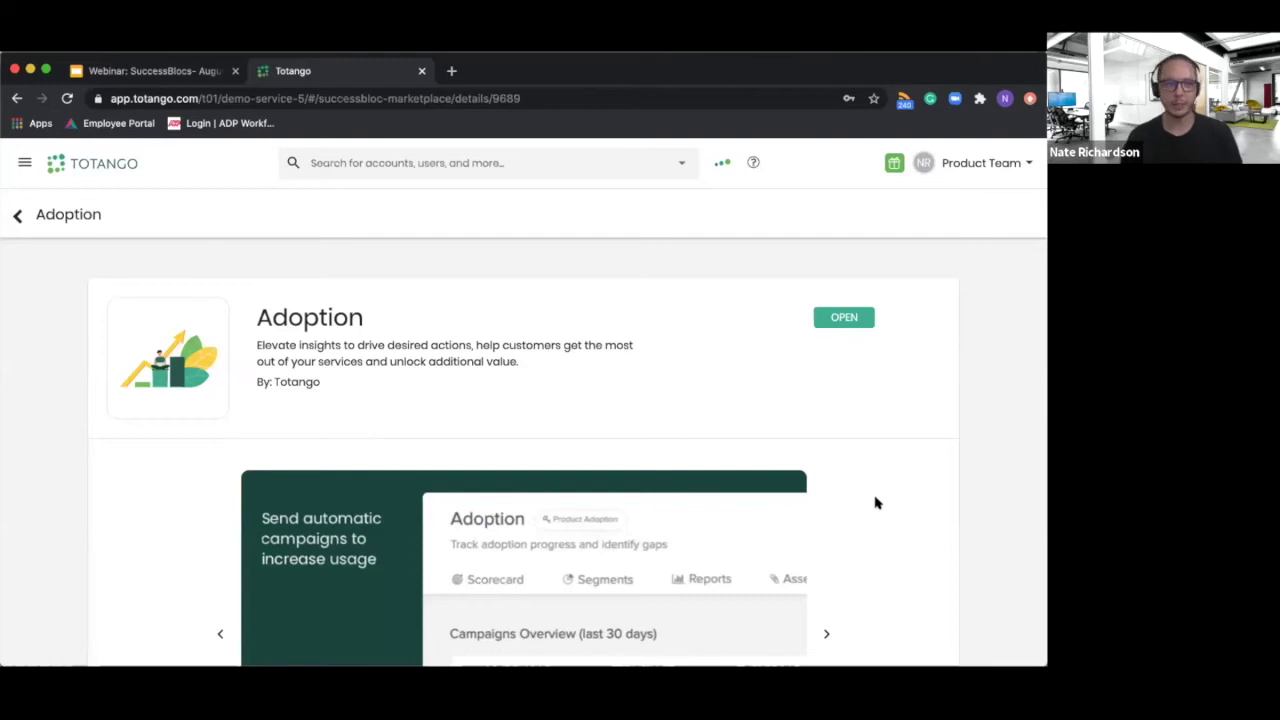
- Page through the Adoption SuccessBLOC's preview images to the one about tracking usage and satisfaction goals and KPIs
{"action": "scroll", "coordinate": [917, 509], "scroll_direction": "down", "scroll_amount": 5}
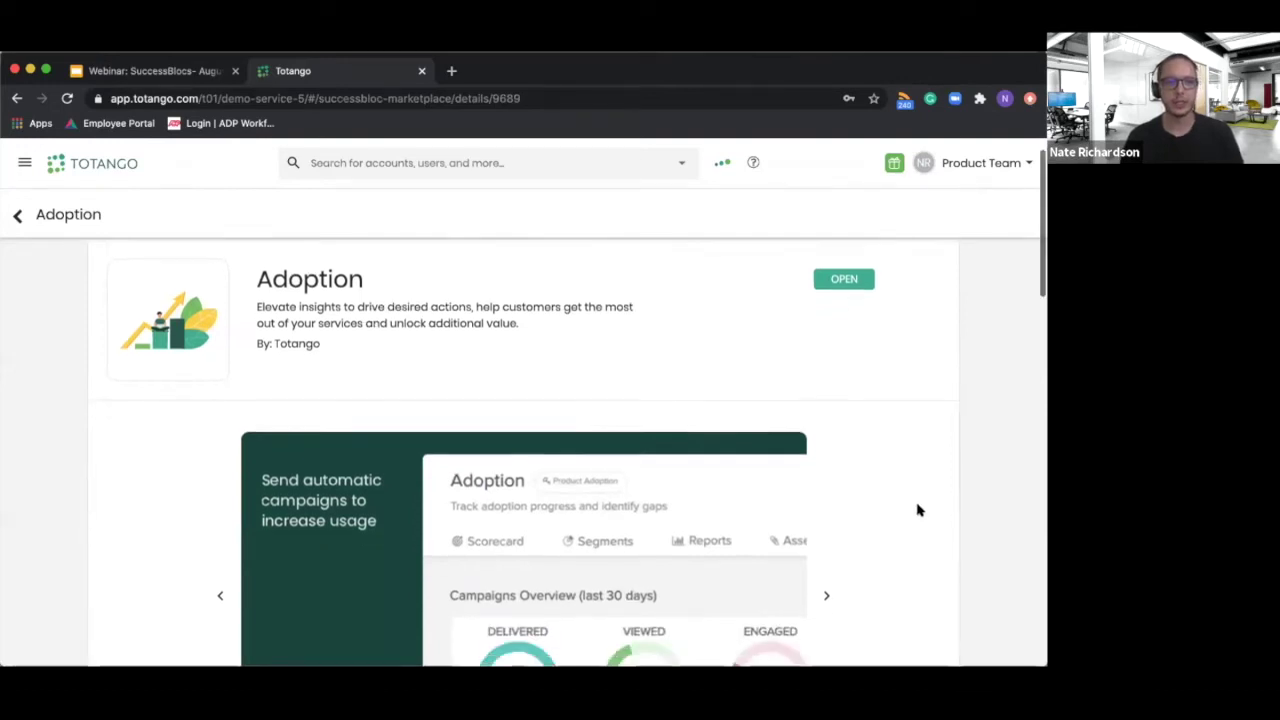
{"action": "left_click", "coordinate": [824, 423]}
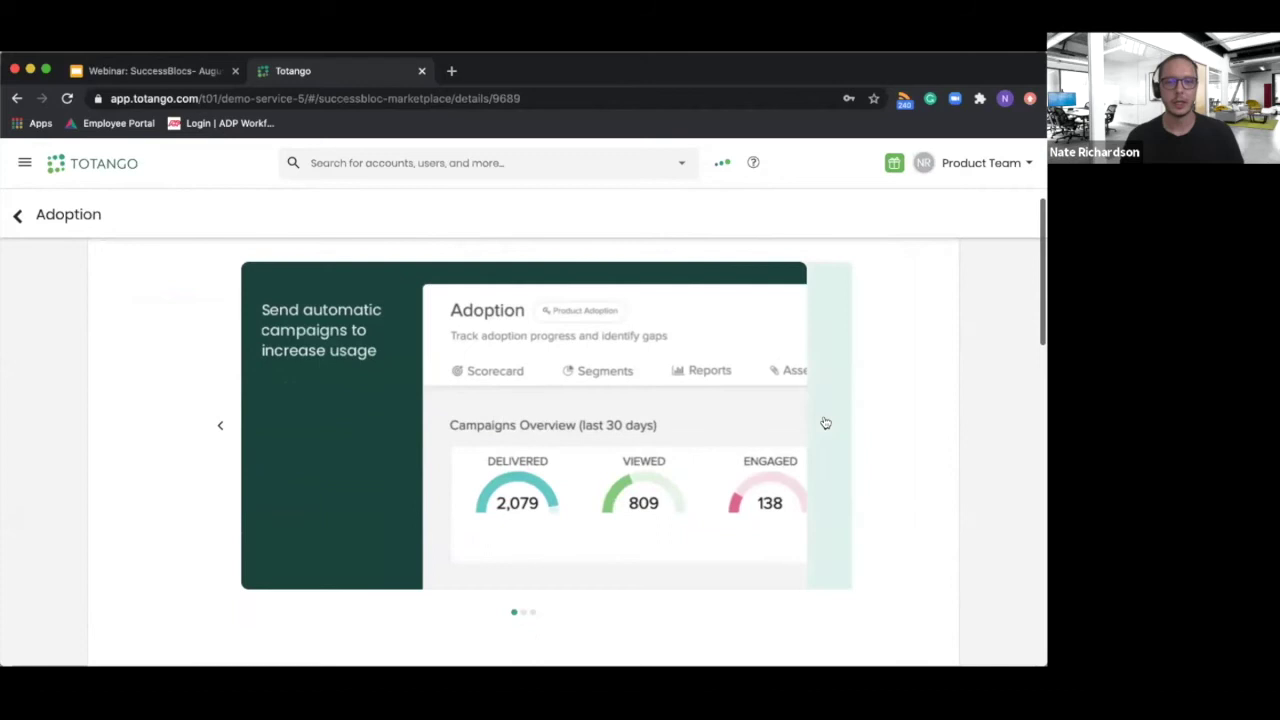
{"action": "left_click", "coordinate": [825, 423]}
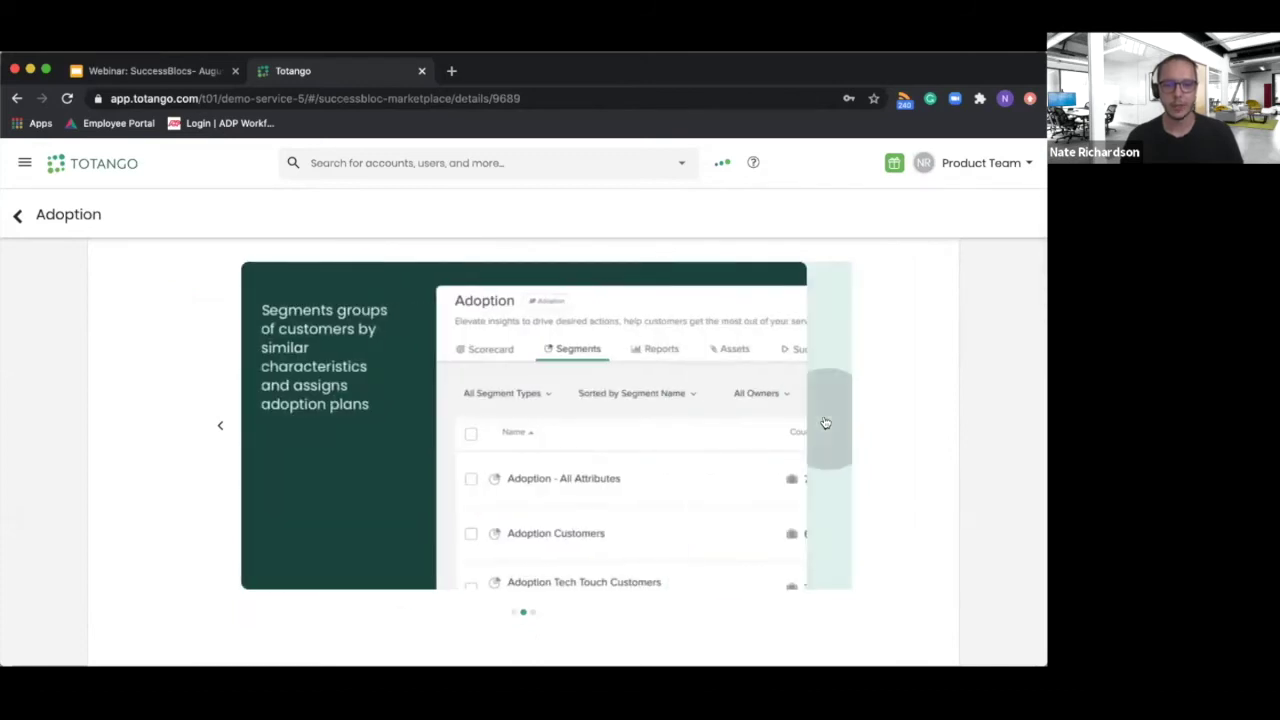
- Read the Adoption SuccessBLOC's overview and its What's Included list, covering reports, assets, SuccessPlays and campaigns
{"action": "scroll", "coordinate": [935, 510], "scroll_direction": "down", "scroll_amount": 5}
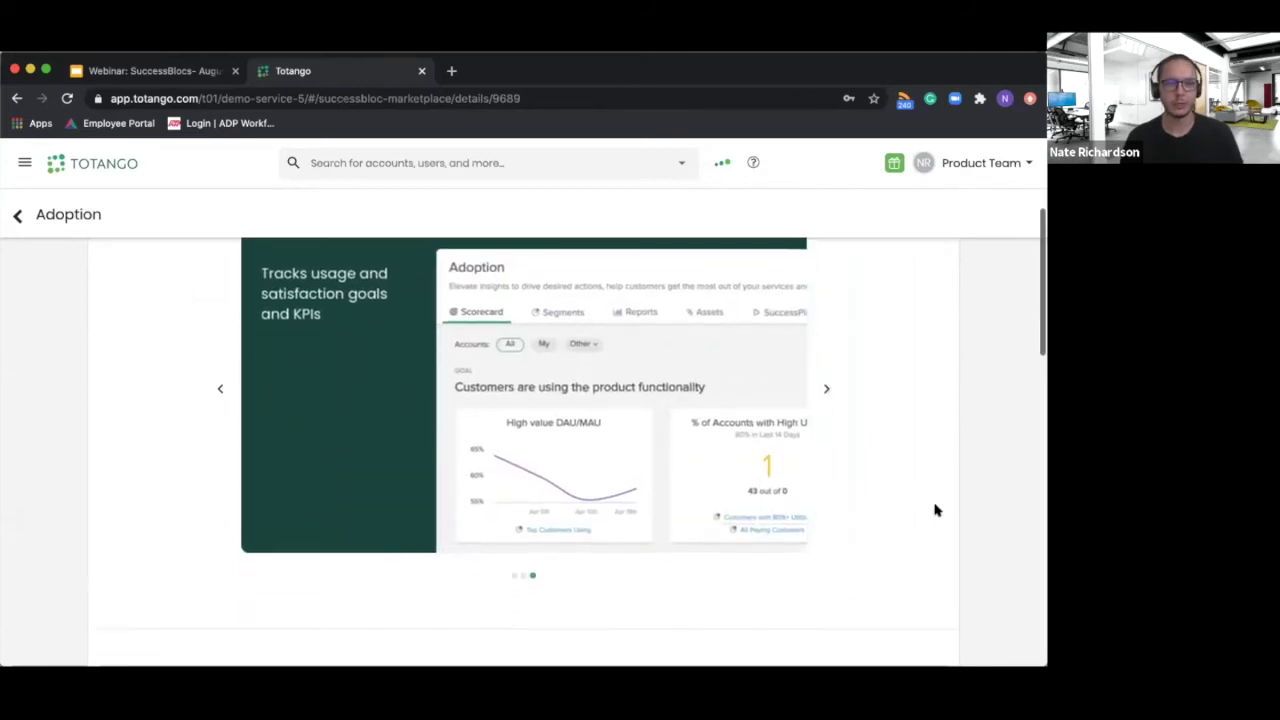
{"action": "scroll", "coordinate": [935, 510], "scroll_direction": "down", "scroll_amount": 2}
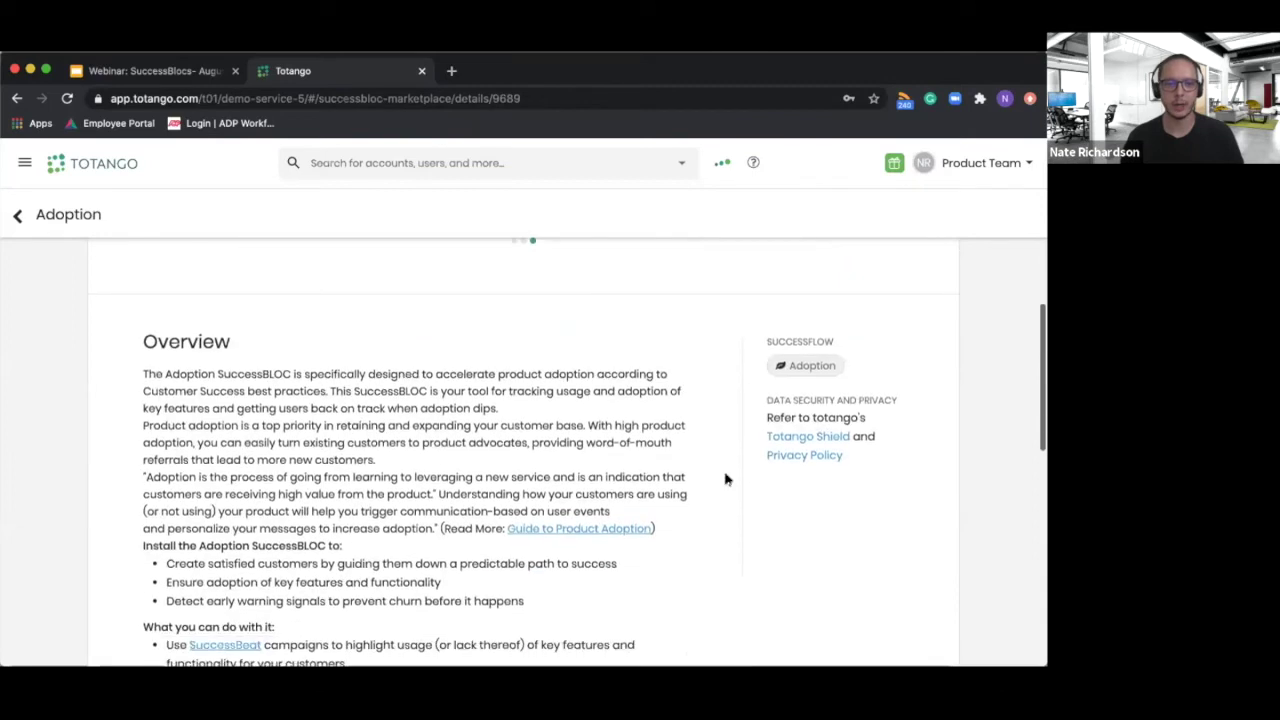
{"action": "scroll", "coordinate": [366, 446], "scroll_direction": "down", "scroll_amount": 2}
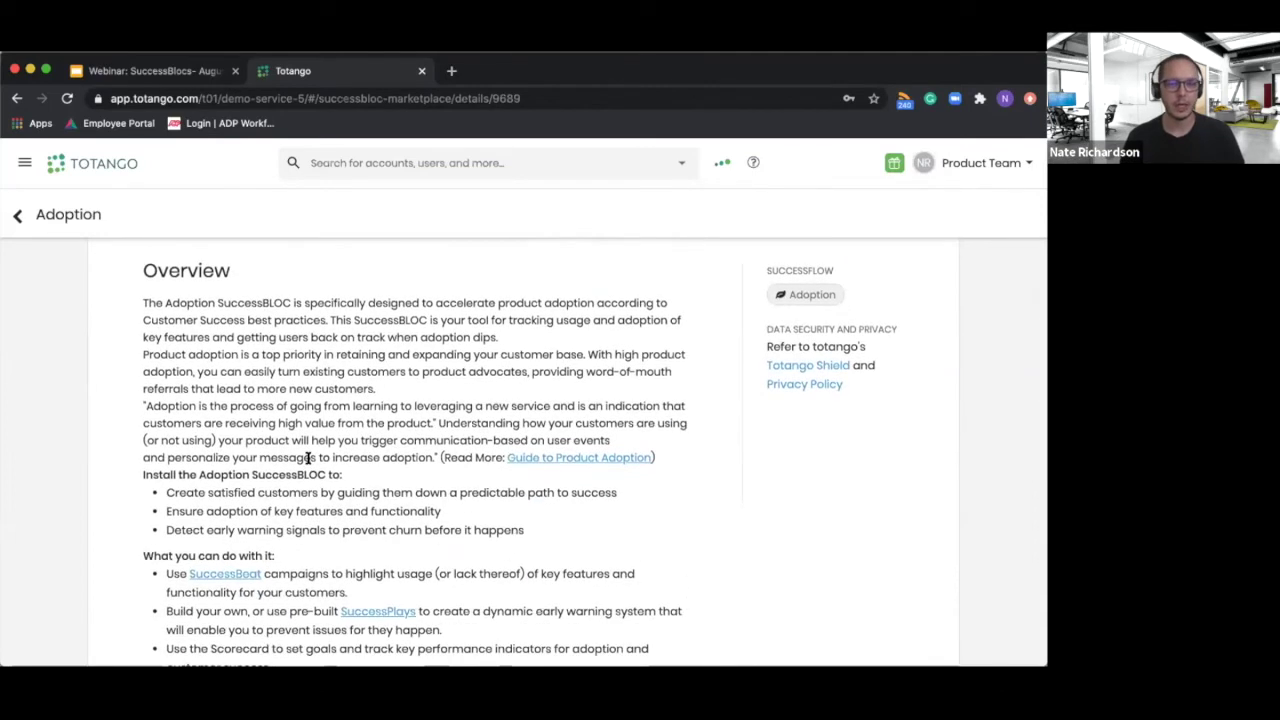
{"action": "scroll", "coordinate": [308, 452], "scroll_direction": "down", "scroll_amount": 3}
{"action": "scroll", "coordinate": [308, 458], "scroll_direction": "down", "scroll_amount": 8}
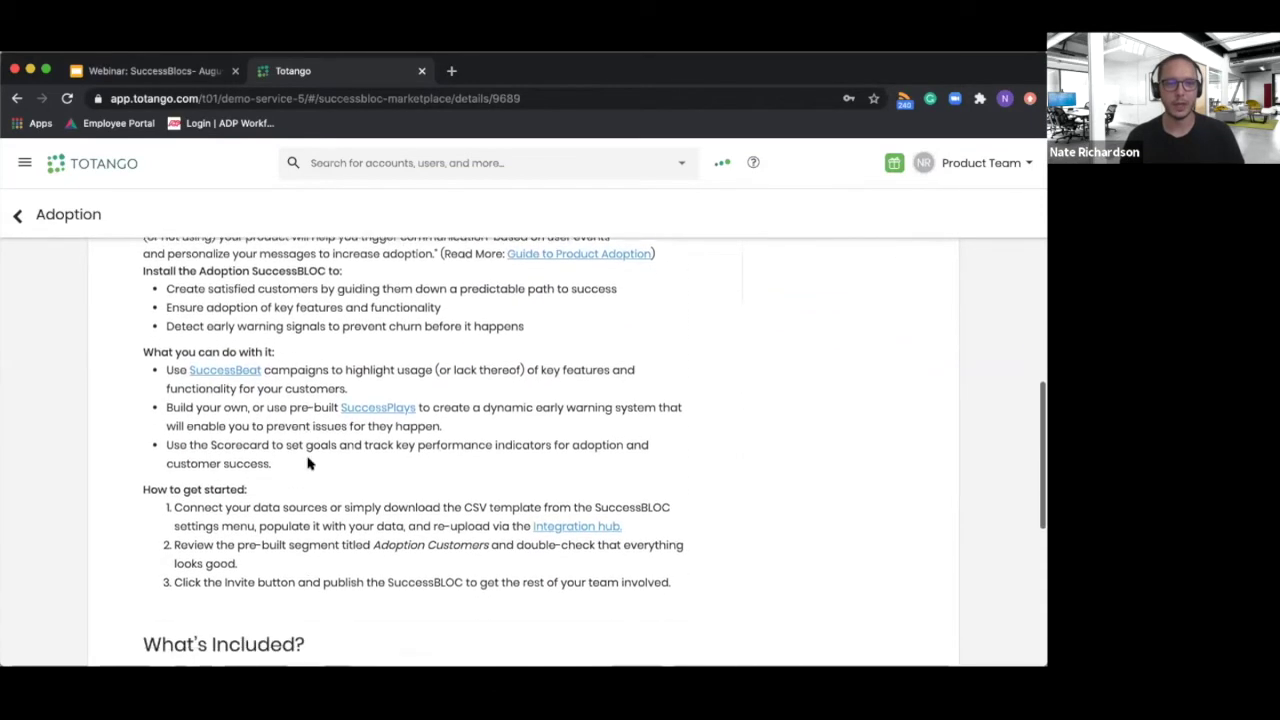
{"action": "left_click", "coordinate": [185, 628]}
{"action": "scroll", "coordinate": [280, 574], "scroll_direction": "down", "scroll_amount": 4}
{"action": "scroll", "coordinate": [282, 578], "scroll_direction": "down", "scroll_amount": 1}
{"action": "scroll", "coordinate": [278, 575], "scroll_direction": "up", "scroll_amount": 6}
{"action": "scroll", "coordinate": [280, 575], "scroll_direction": "down", "scroll_amount": 4}
{"action": "scroll", "coordinate": [280, 575], "scroll_direction": "down", "scroll_amount": 10}
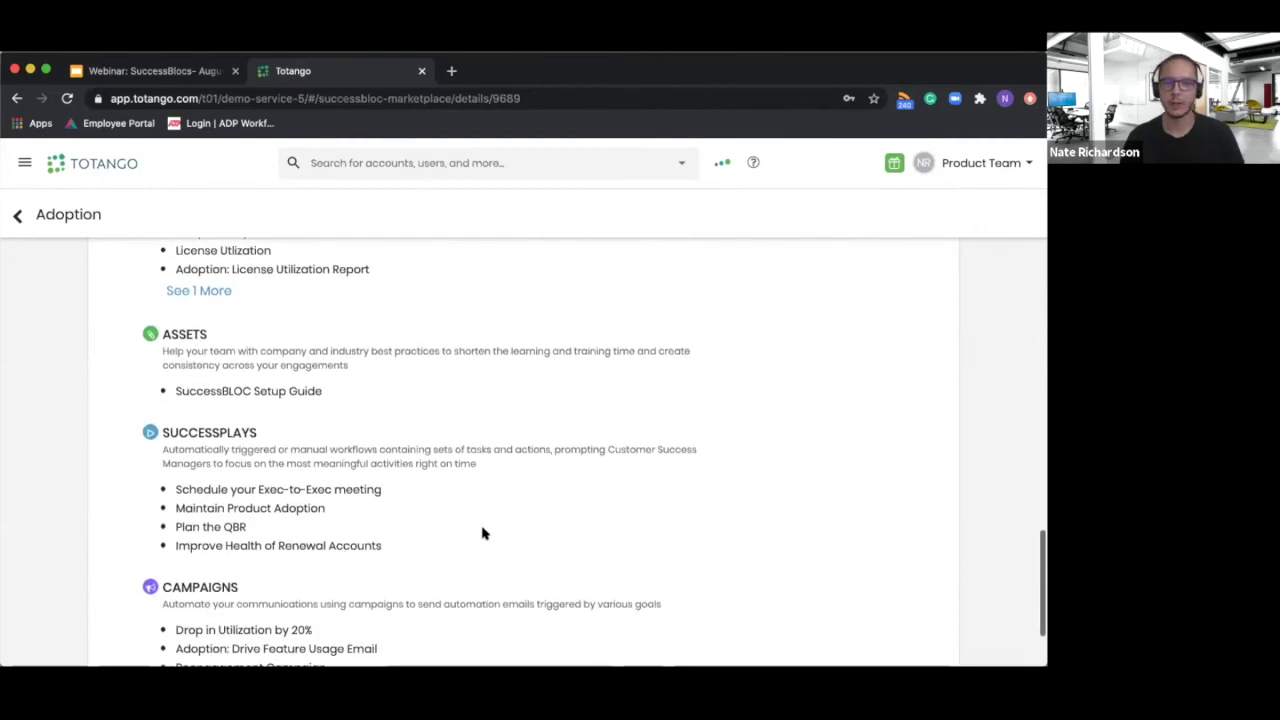
- Open the Adoption SuccessBLOC from its marketplace details page and display its scorecard
{"action": "scroll", "coordinate": [497, 531], "scroll_direction": "up", "scroll_amount": 2}
{"action": "scroll", "coordinate": [497, 531], "scroll_direction": "up", "scroll_amount": 20}
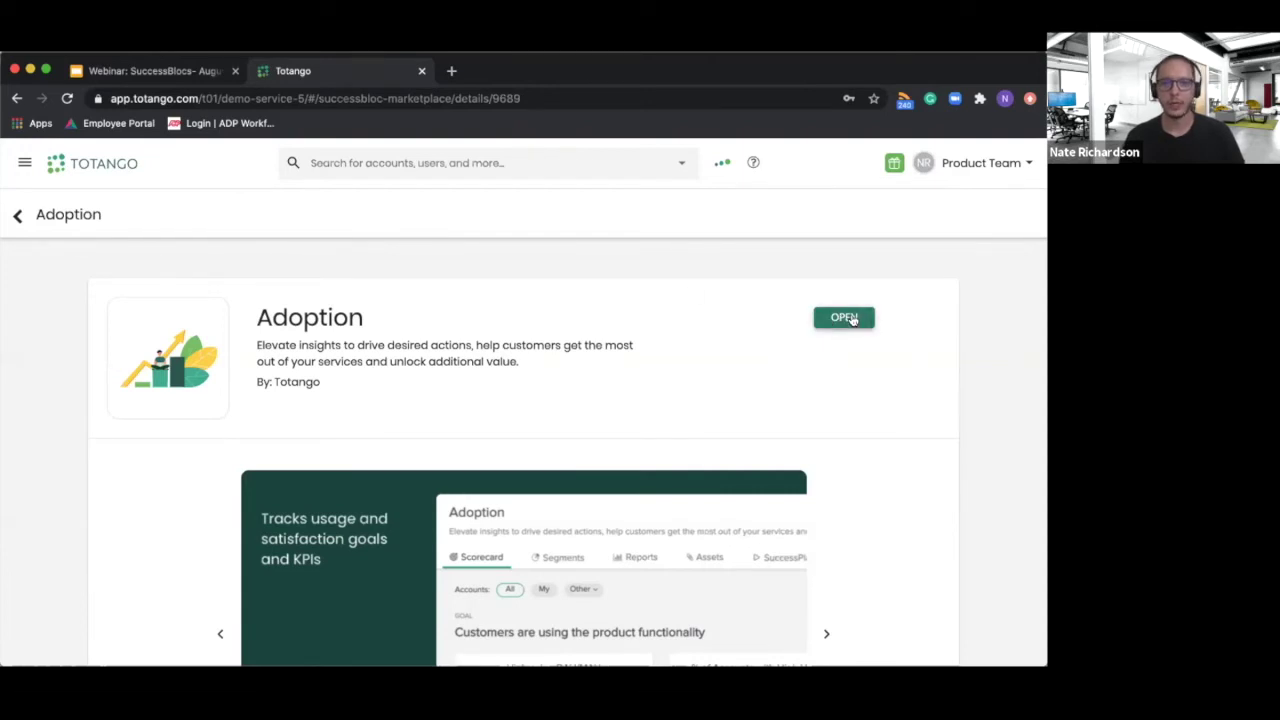
{"action": "left_click", "coordinate": [850, 318]}
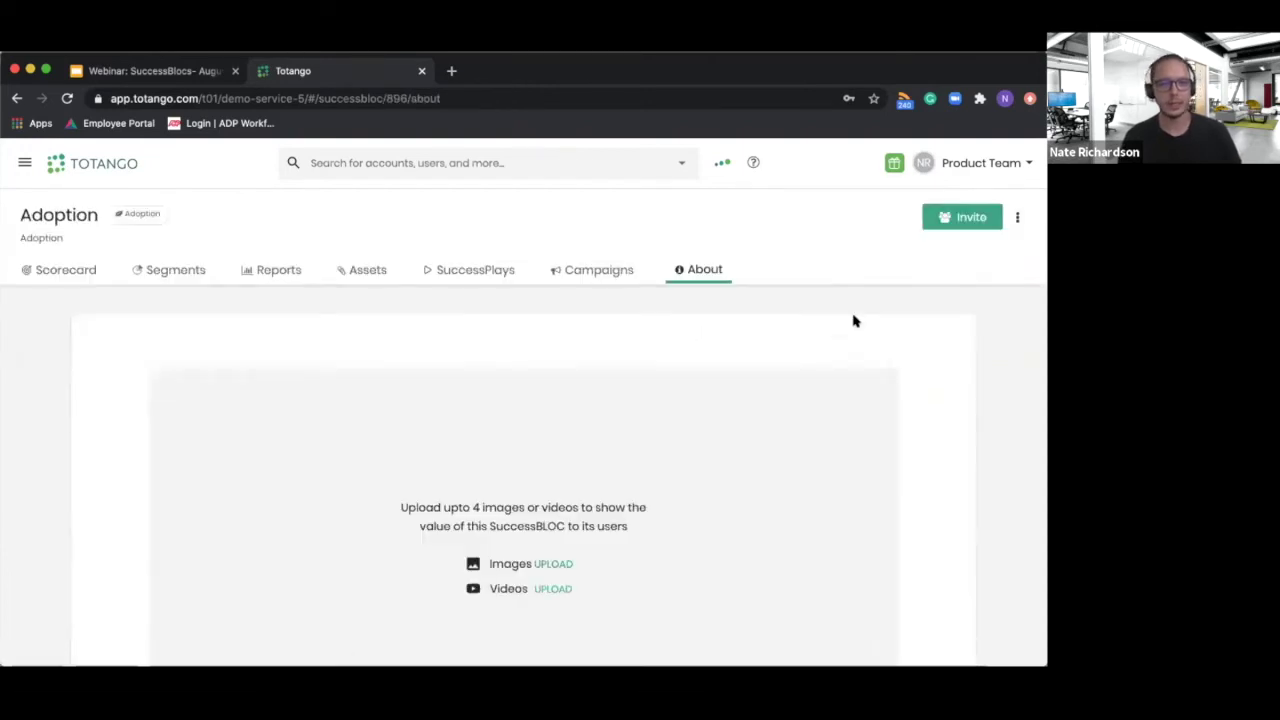
{"action": "left_click", "coordinate": [86, 272]}
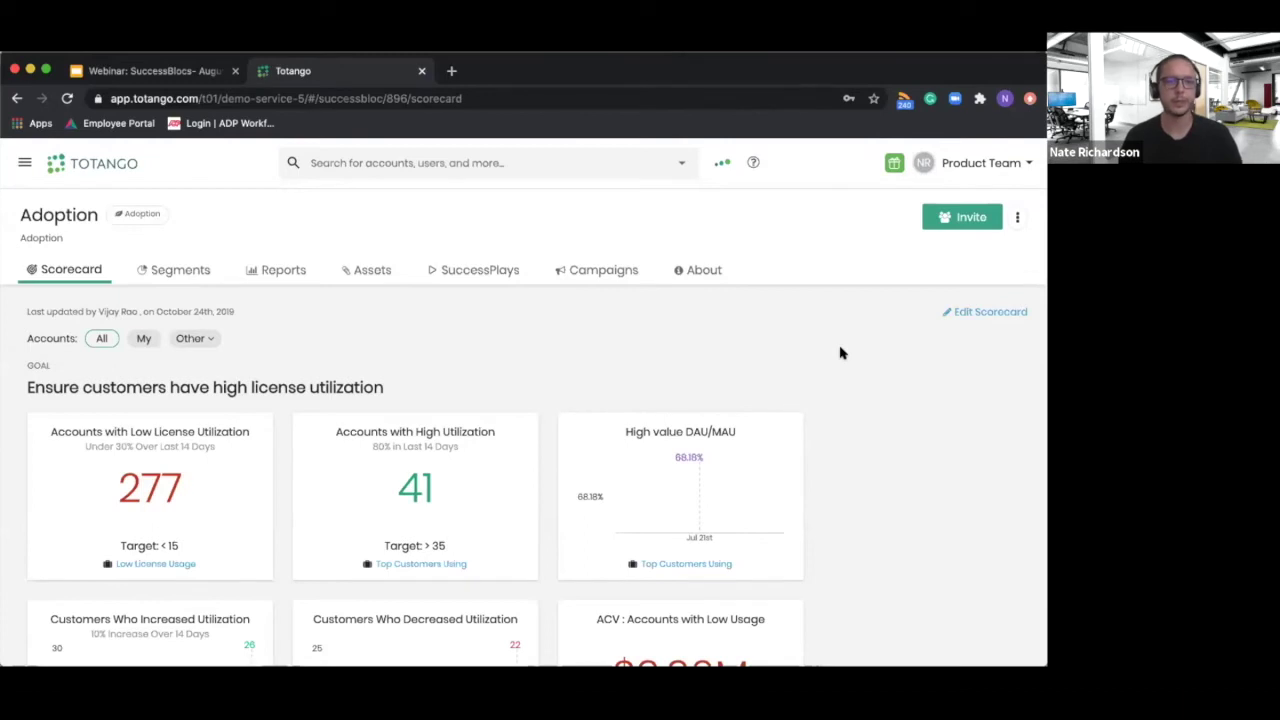
- Examine the Adoption scorecard's goals and KPIs on license utilization, product usage frequency, and satisfied and referenceable customers
{"action": "scroll", "coordinate": [845, 380], "scroll_direction": "down", "scroll_amount": 1}
{"action": "scroll", "coordinate": [845, 380], "scroll_direction": "up", "scroll_amount": 1}
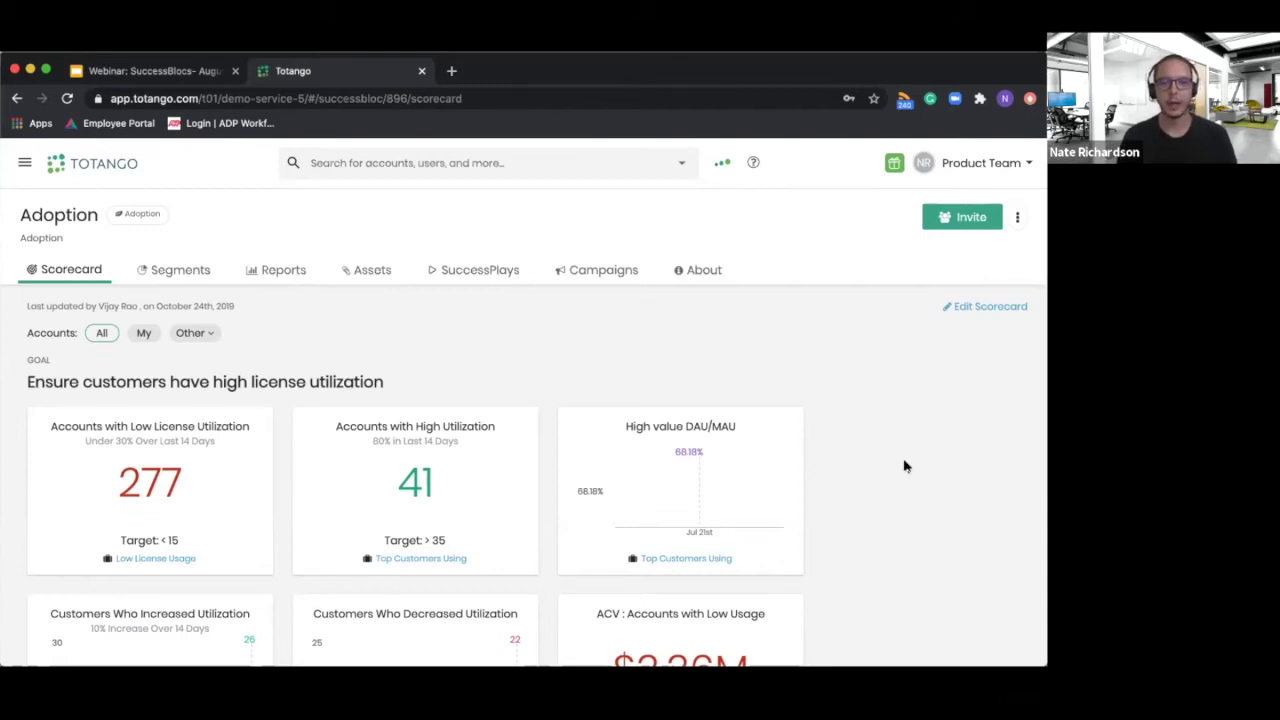
{"action": "scroll", "coordinate": [890, 467], "scroll_direction": "down", "scroll_amount": 1}
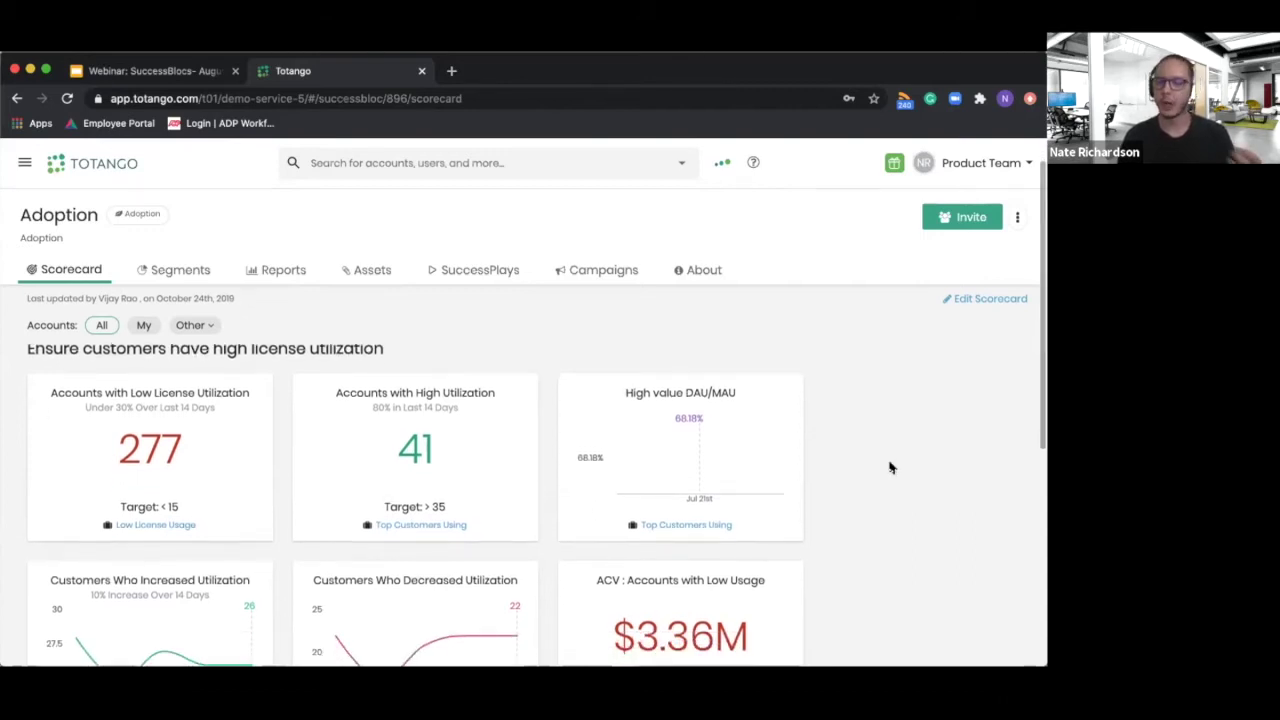
{"action": "scroll", "coordinate": [890, 467], "scroll_direction": "down", "scroll_amount": 1}
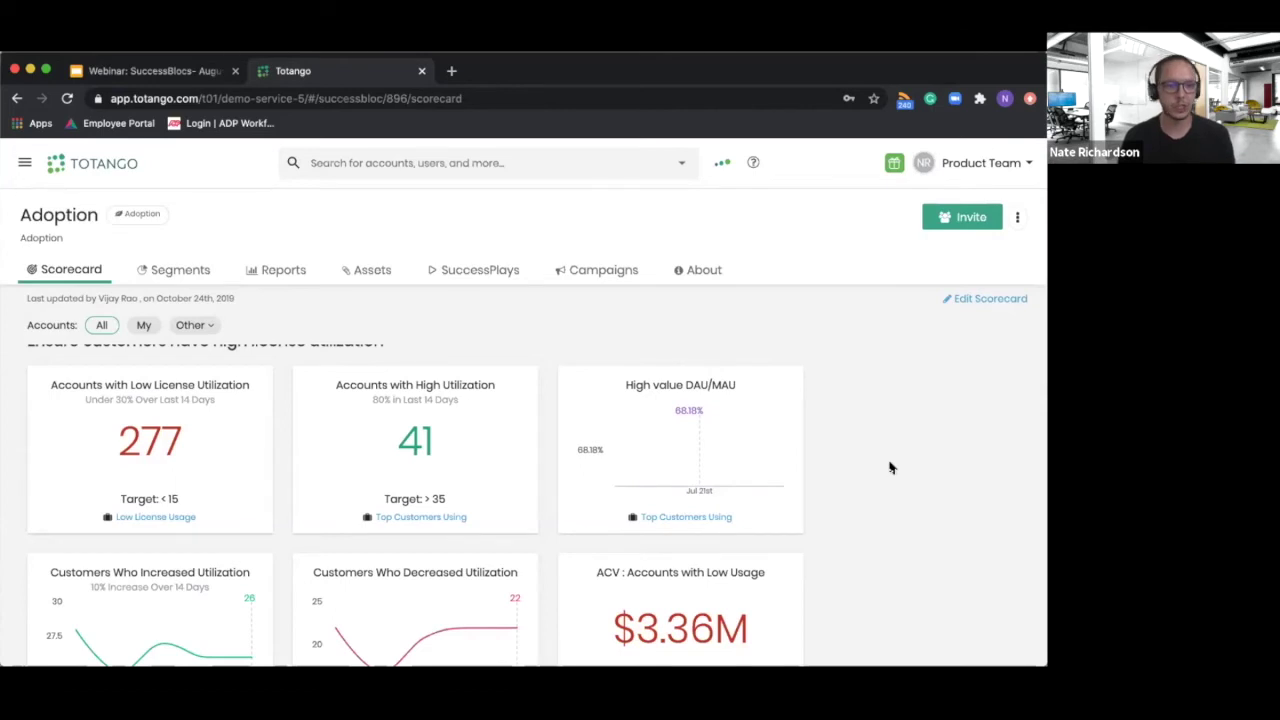
{"action": "scroll", "coordinate": [891, 467], "scroll_direction": "down", "scroll_amount": 3}
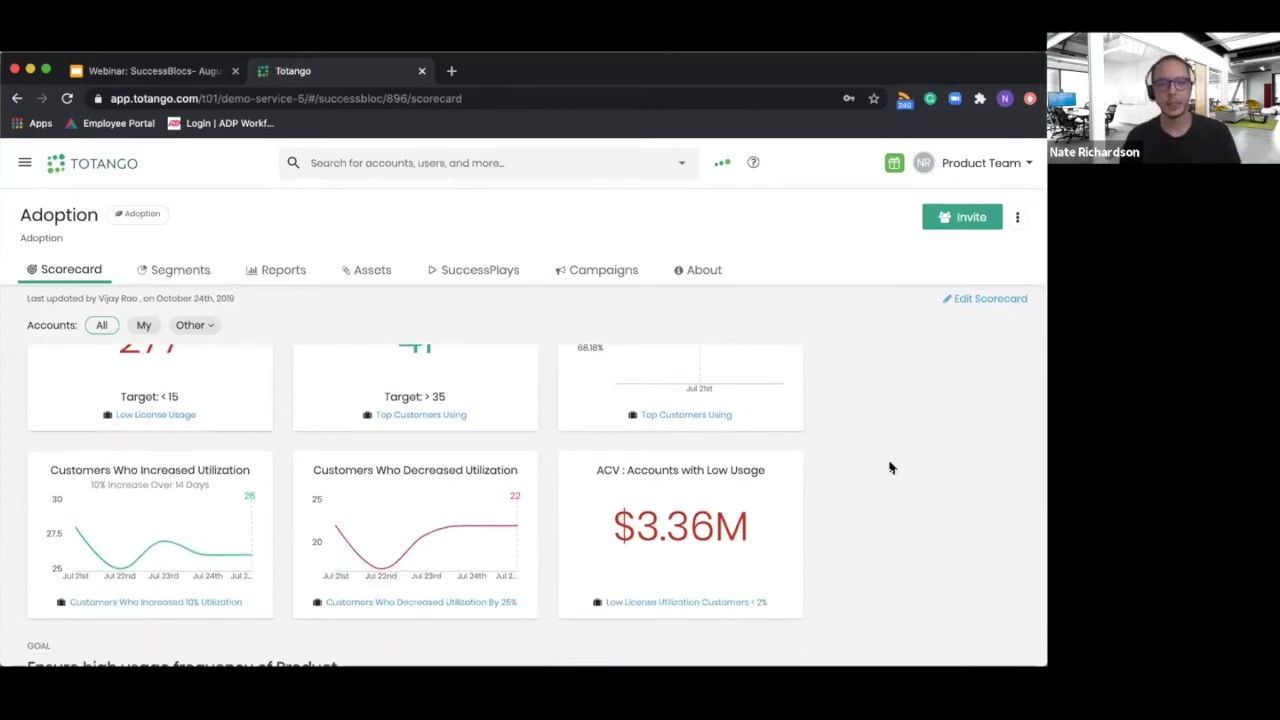
{"action": "scroll", "coordinate": [891, 467], "scroll_direction": "down", "scroll_amount": 2}
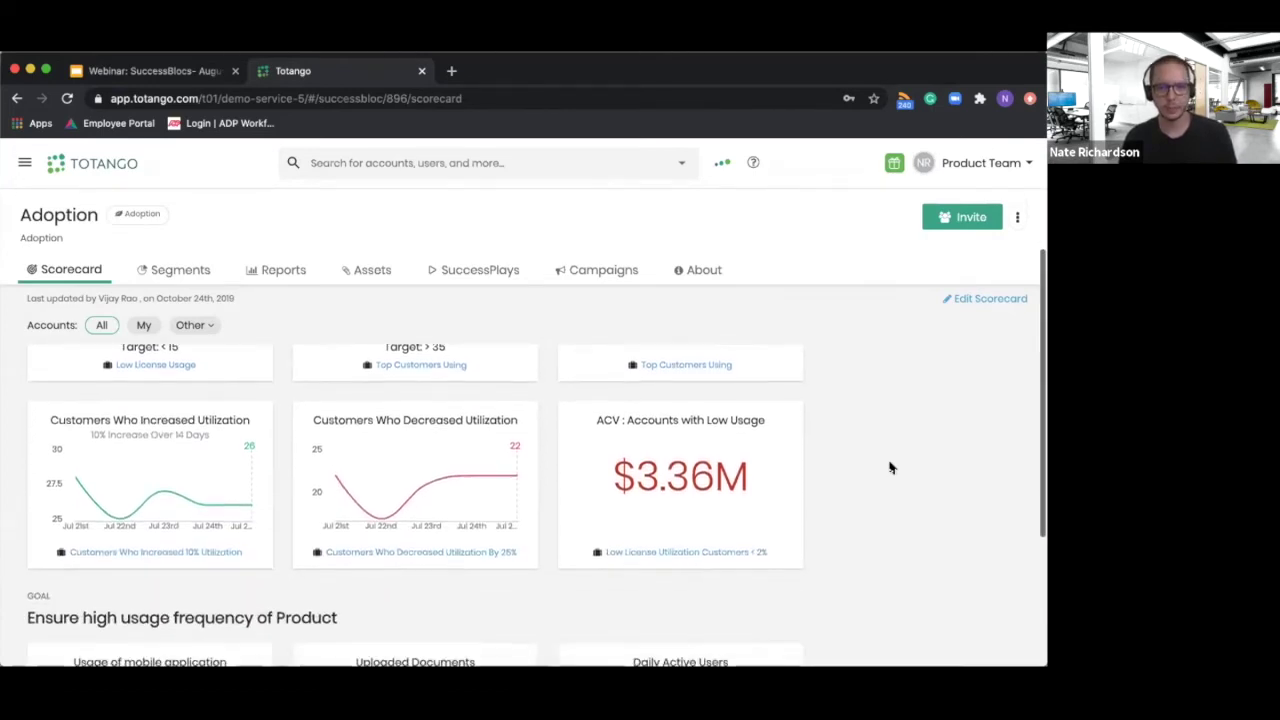
{"action": "scroll", "coordinate": [891, 467], "scroll_direction": "down", "scroll_amount": 1}
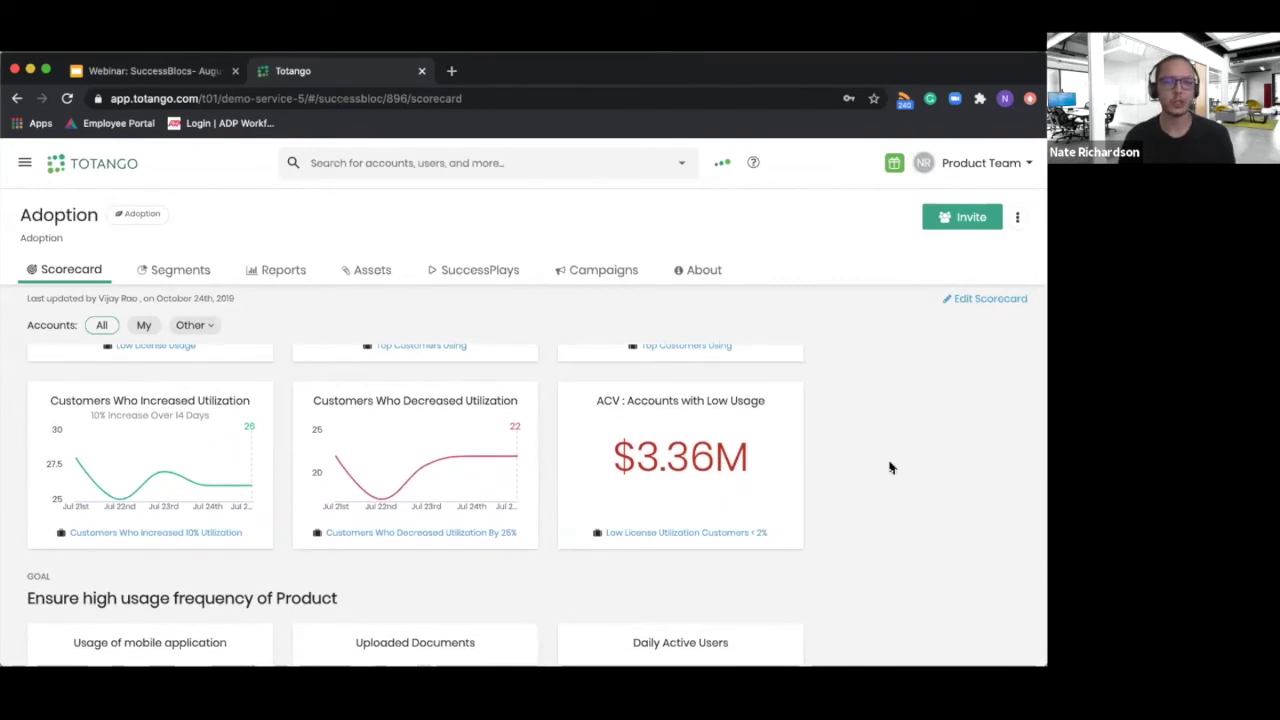
{"action": "scroll", "coordinate": [891, 467], "scroll_direction": "down", "scroll_amount": 4}
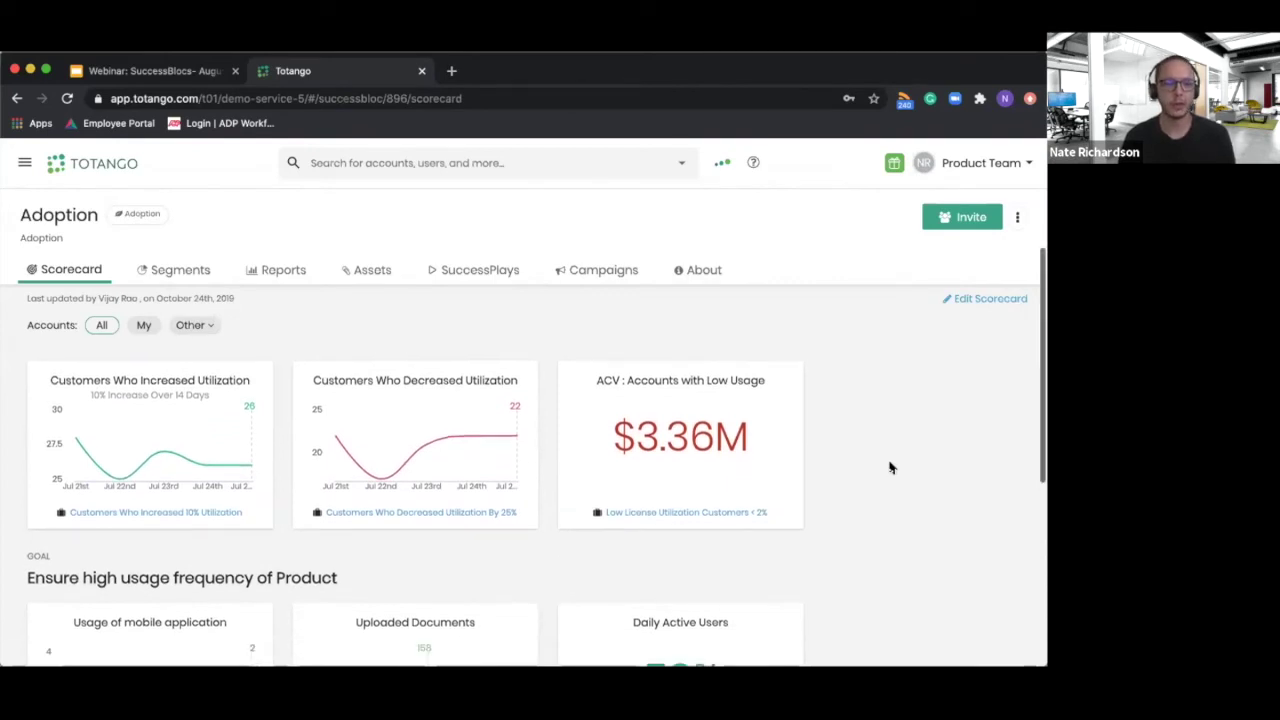
{"action": "scroll", "coordinate": [891, 467], "scroll_direction": "down", "scroll_amount": 1}
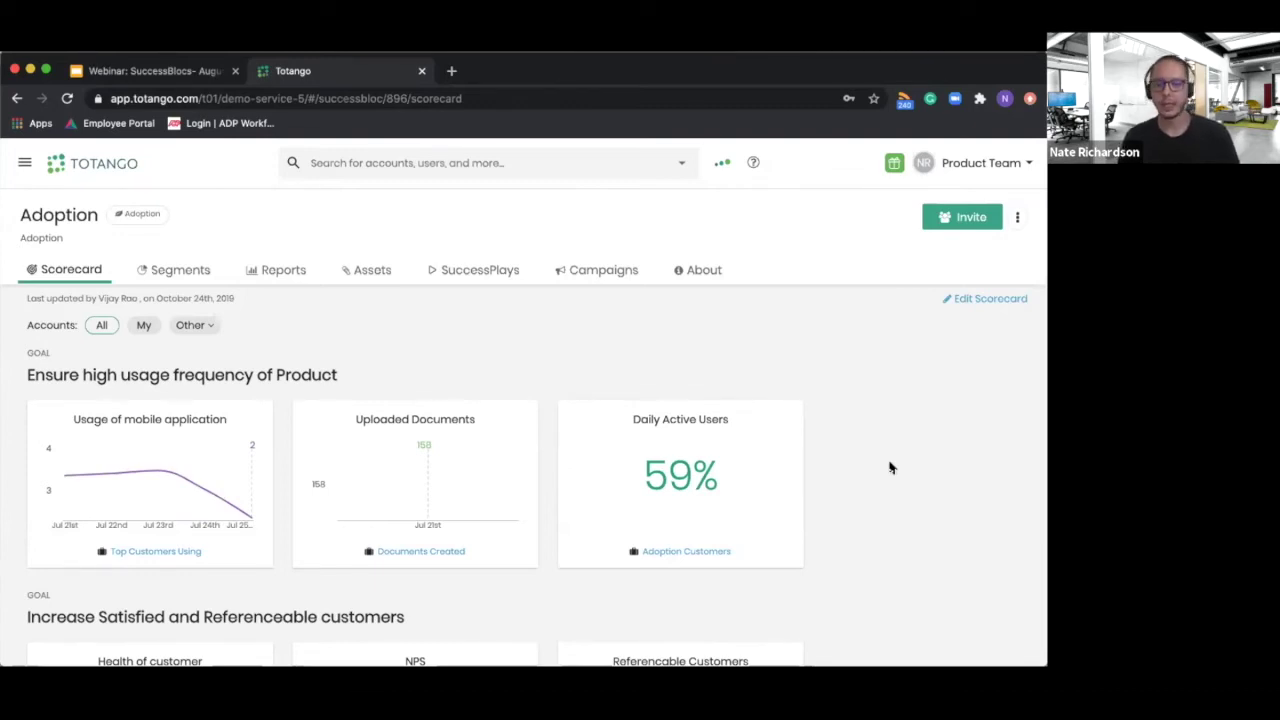
{"action": "scroll", "coordinate": [890, 467], "scroll_direction": "down", "scroll_amount": 3}
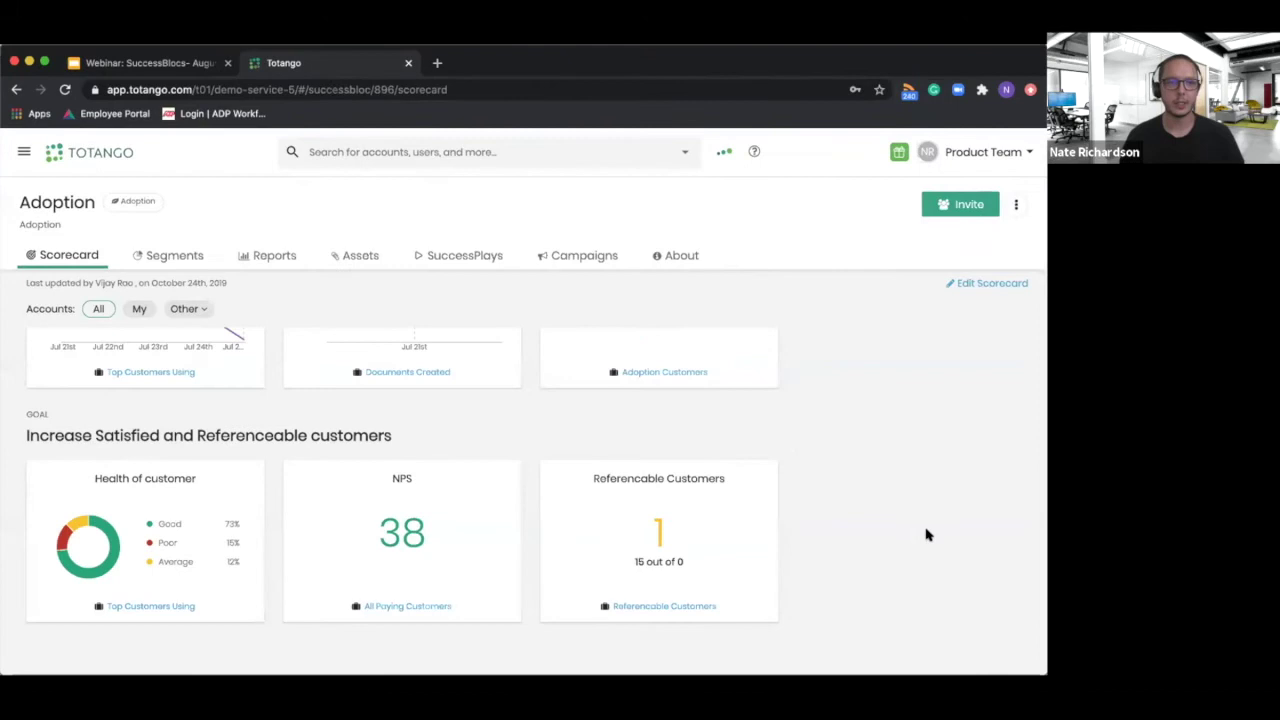
{"action": "scroll", "coordinate": [926, 529], "scroll_direction": "up", "scroll_amount": 5}
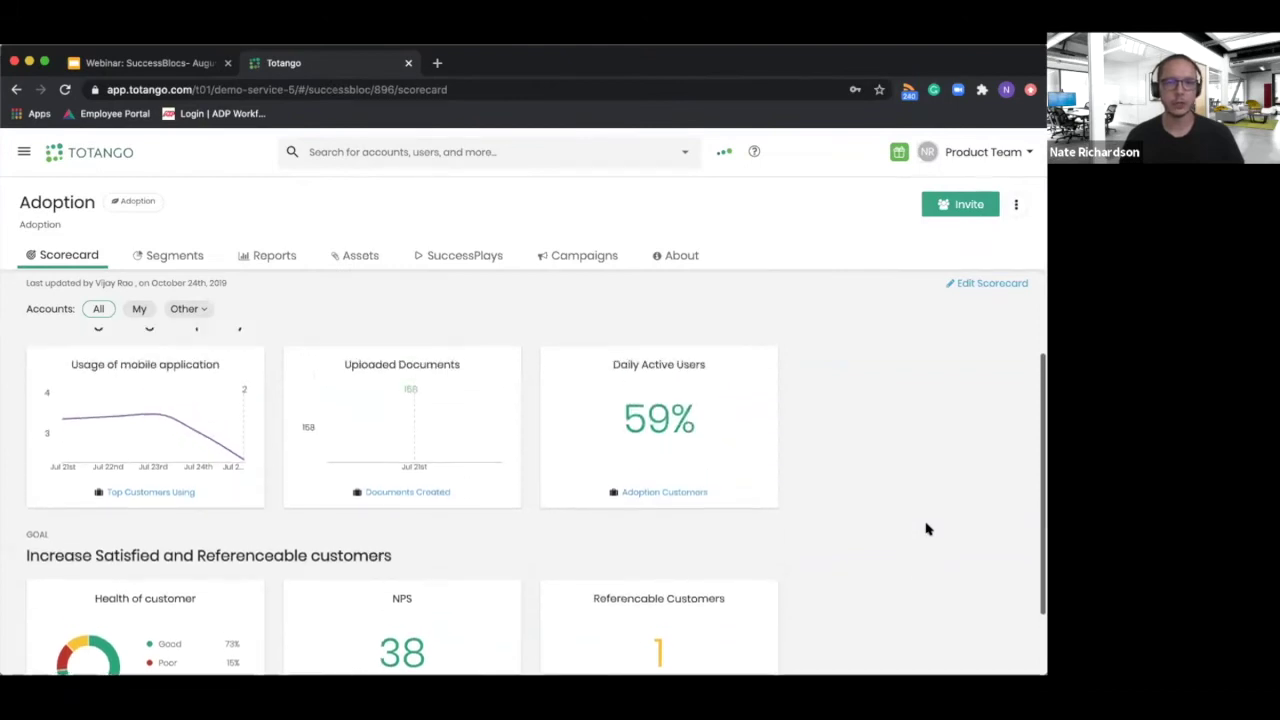
{"action": "scroll", "coordinate": [926, 529], "scroll_direction": "up", "scroll_amount": 1}
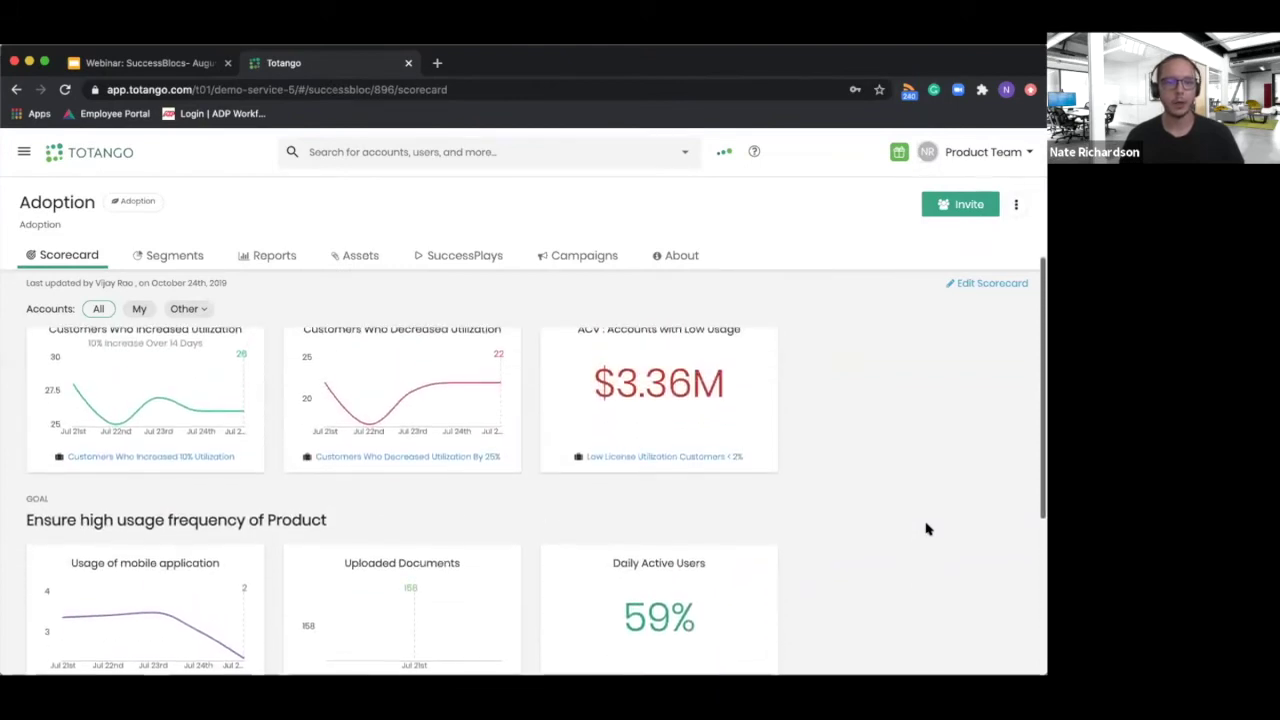
{"action": "scroll", "coordinate": [926, 529], "scroll_direction": "down", "scroll_amount": 2}
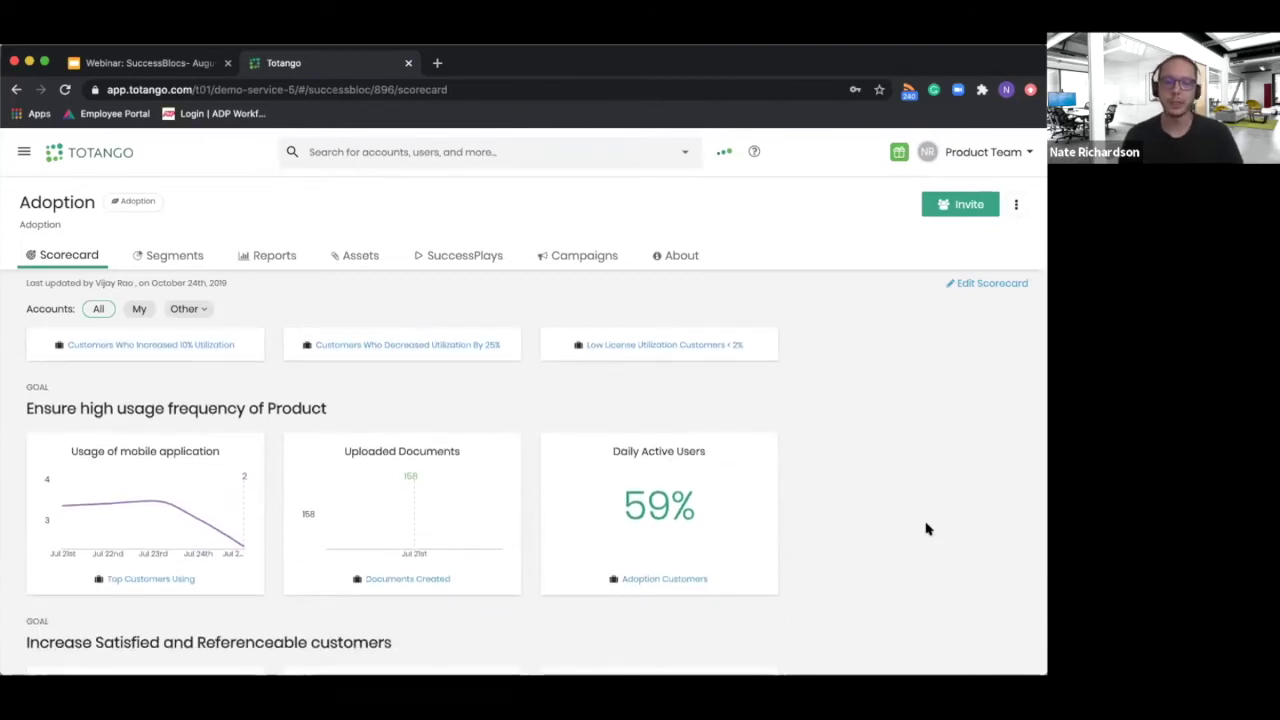
{"action": "scroll", "coordinate": [900, 523], "scroll_direction": "up", "scroll_amount": 1}
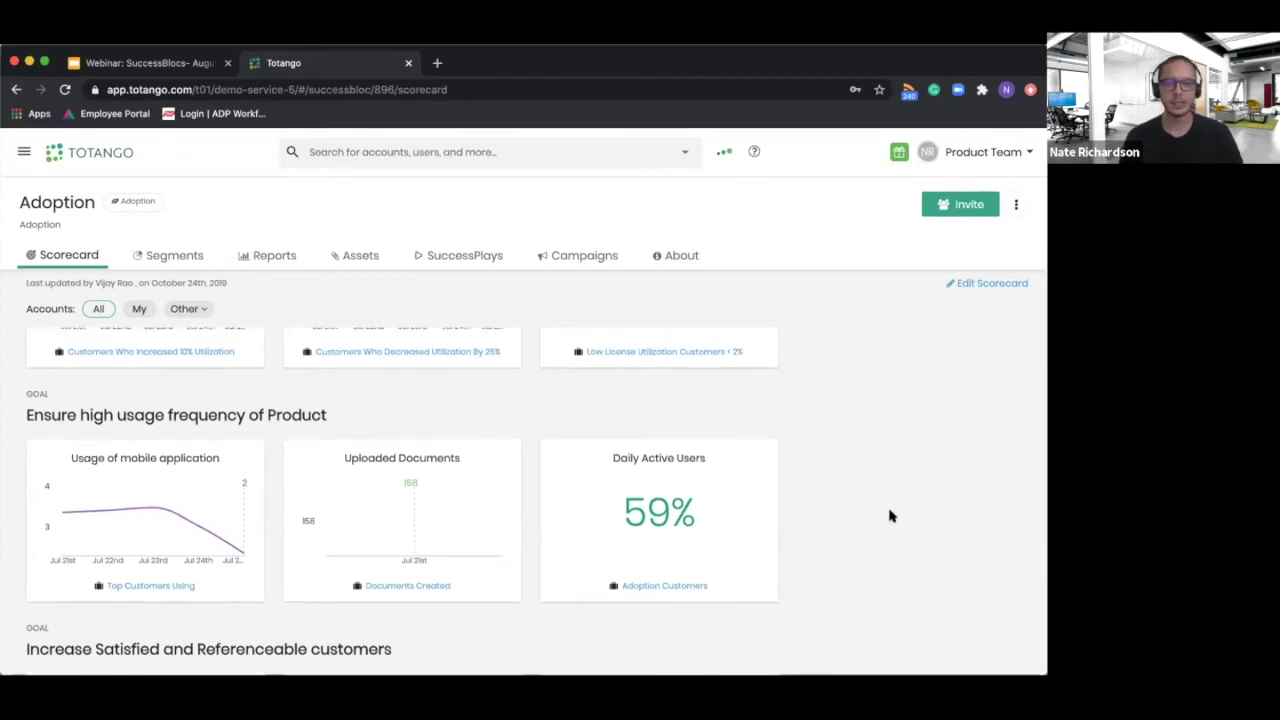
- Open the Adoption scorecard for editing and review where KPIs can be added under its goals
{"action": "scroll", "coordinate": [893, 514], "scroll_direction": "up", "scroll_amount": 5}
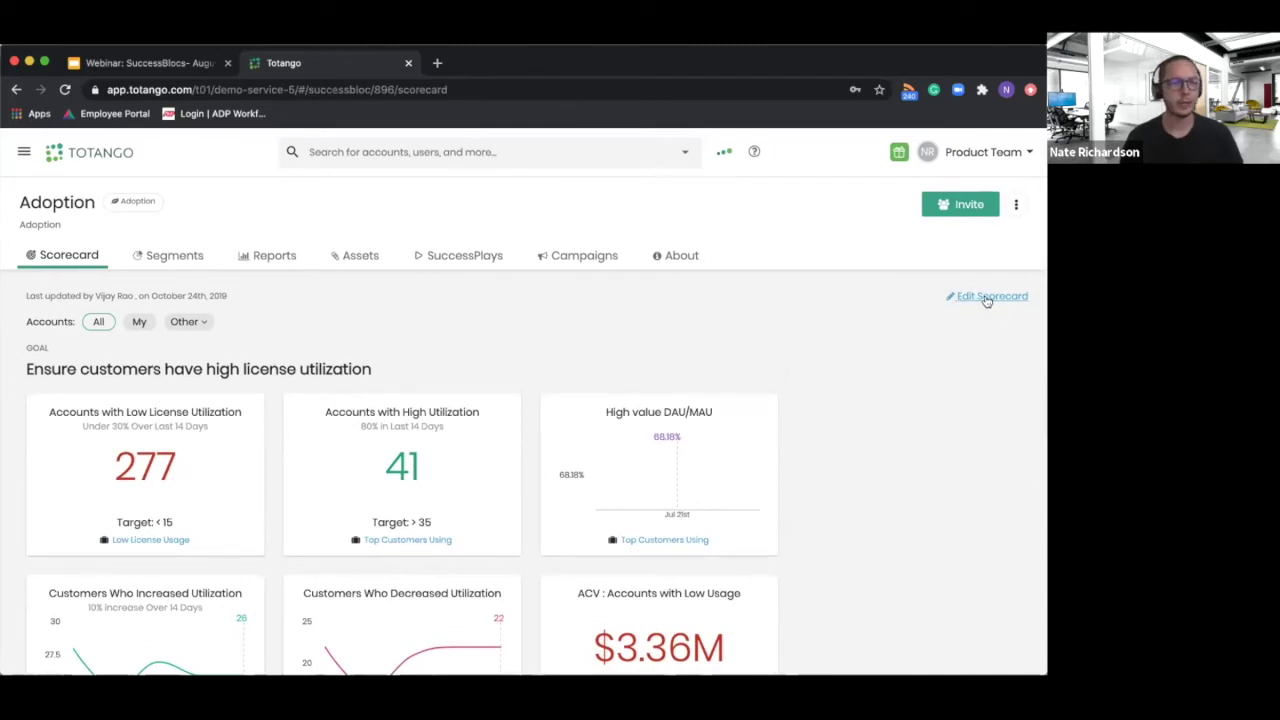
{"action": "left_click", "coordinate": [985, 300]}
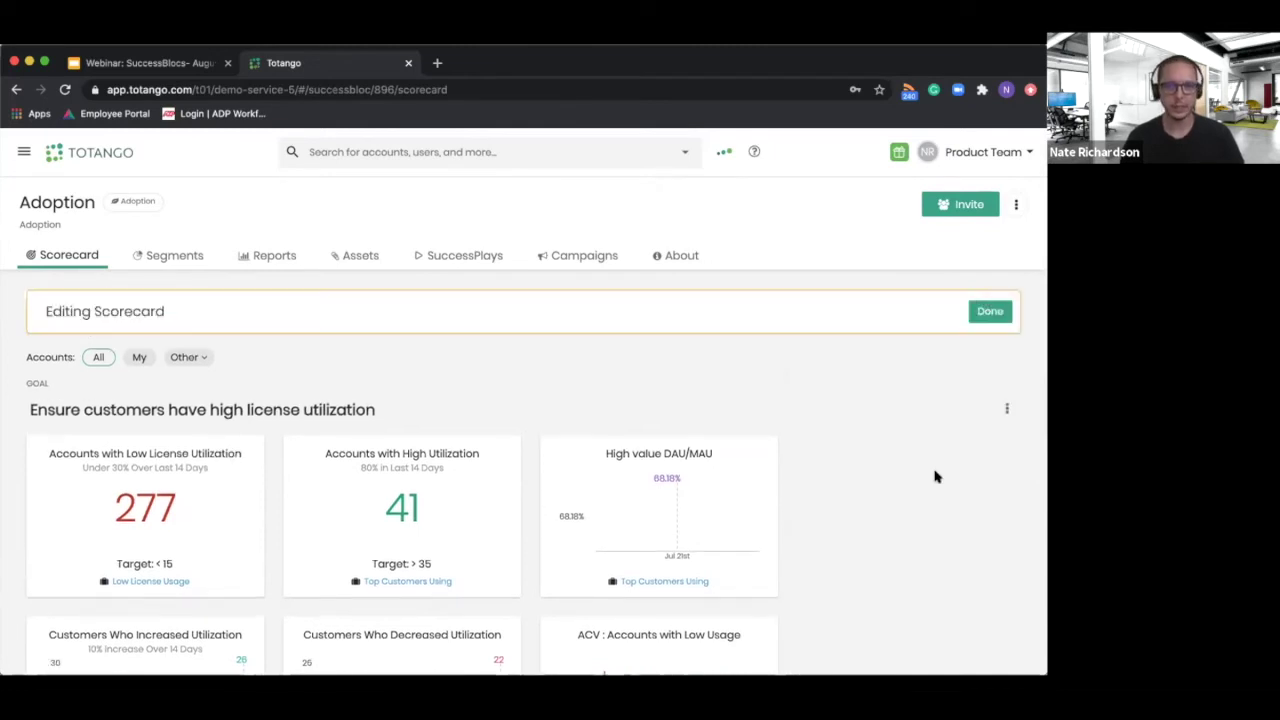
{"action": "scroll", "coordinate": [935, 477], "scroll_direction": "down", "scroll_amount": 5}
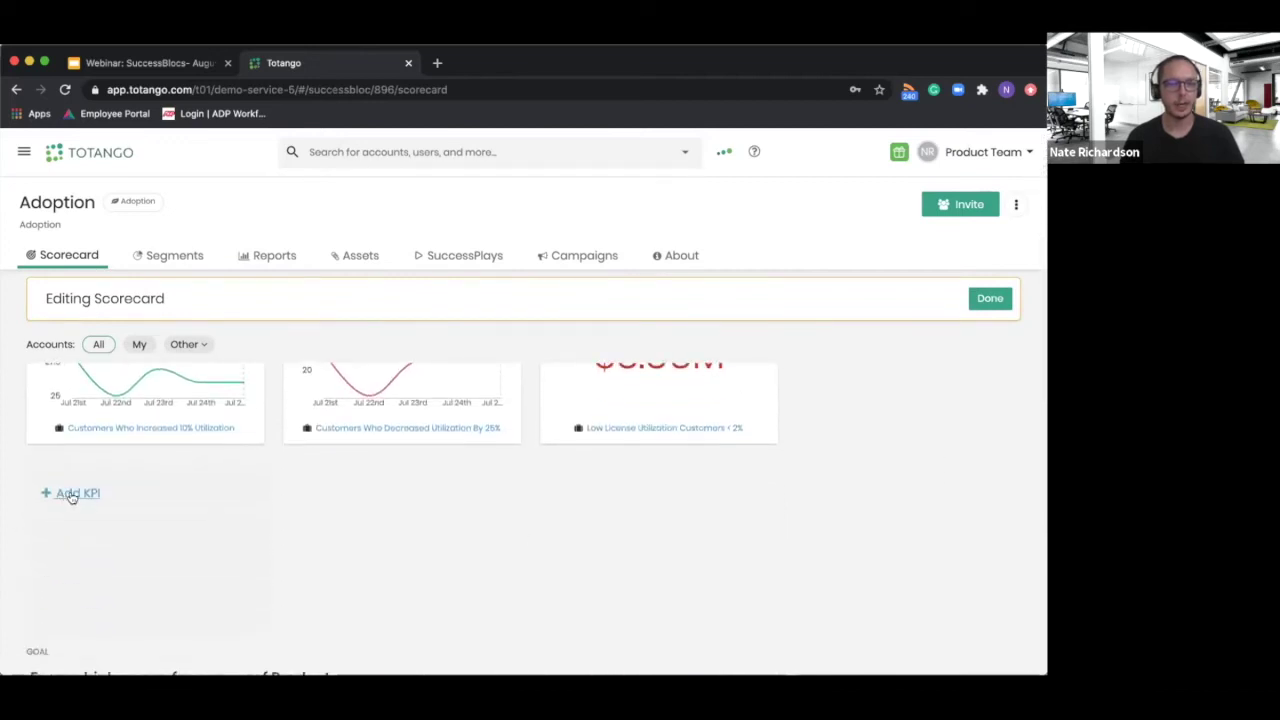
{"action": "scroll", "coordinate": [370, 550], "scroll_direction": "down", "scroll_amount": 12}
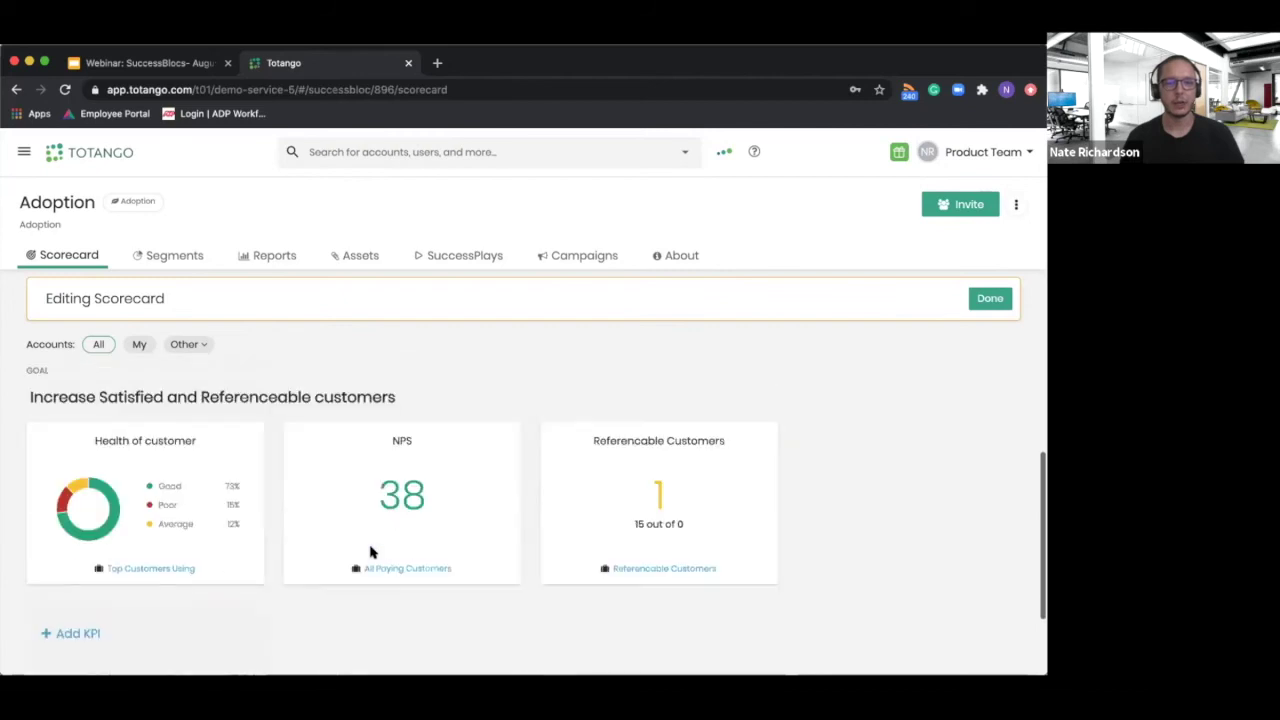
- Start a new goal after the last goal on the scorecard, and cancel it without entering a name
{"action": "scroll", "coordinate": [370, 550], "scroll_direction": "down", "scroll_amount": 3}
{"action": "left_click", "coordinate": [72, 626]}
{"action": "scroll", "coordinate": [423, 597], "scroll_direction": "down", "scroll_amount": 1}
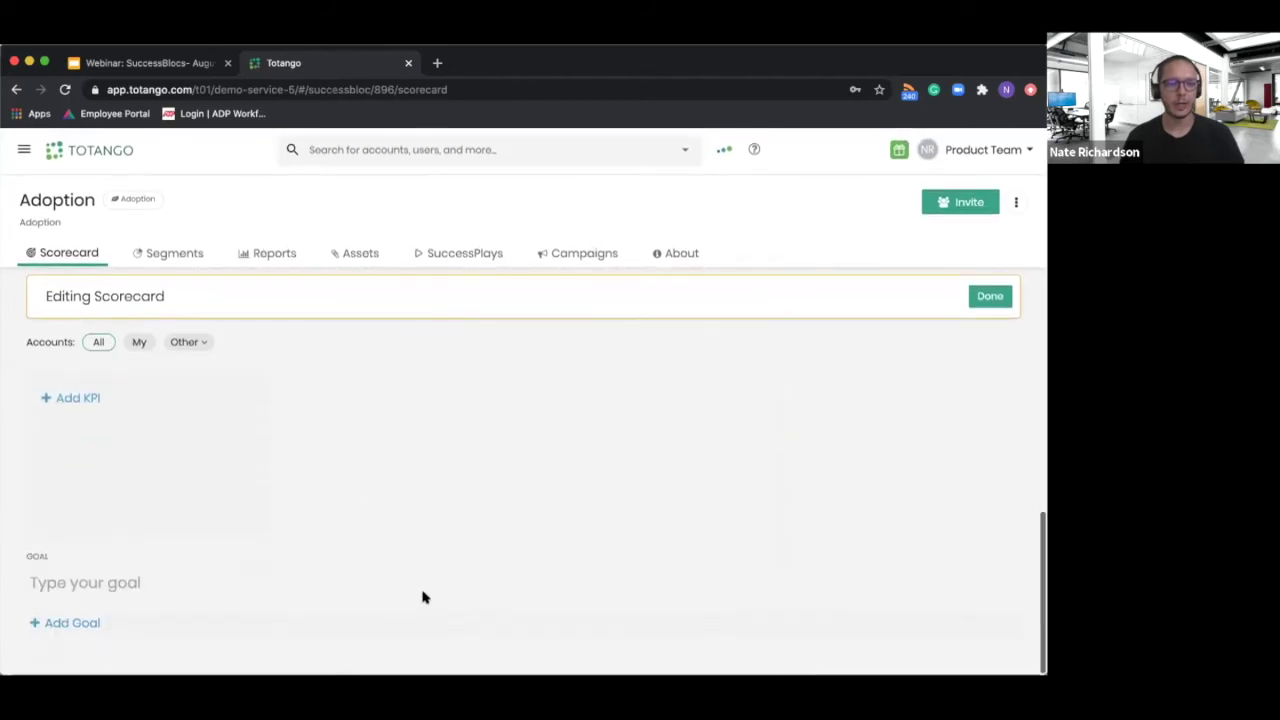
{"action": "left_click", "coordinate": [113, 587]}
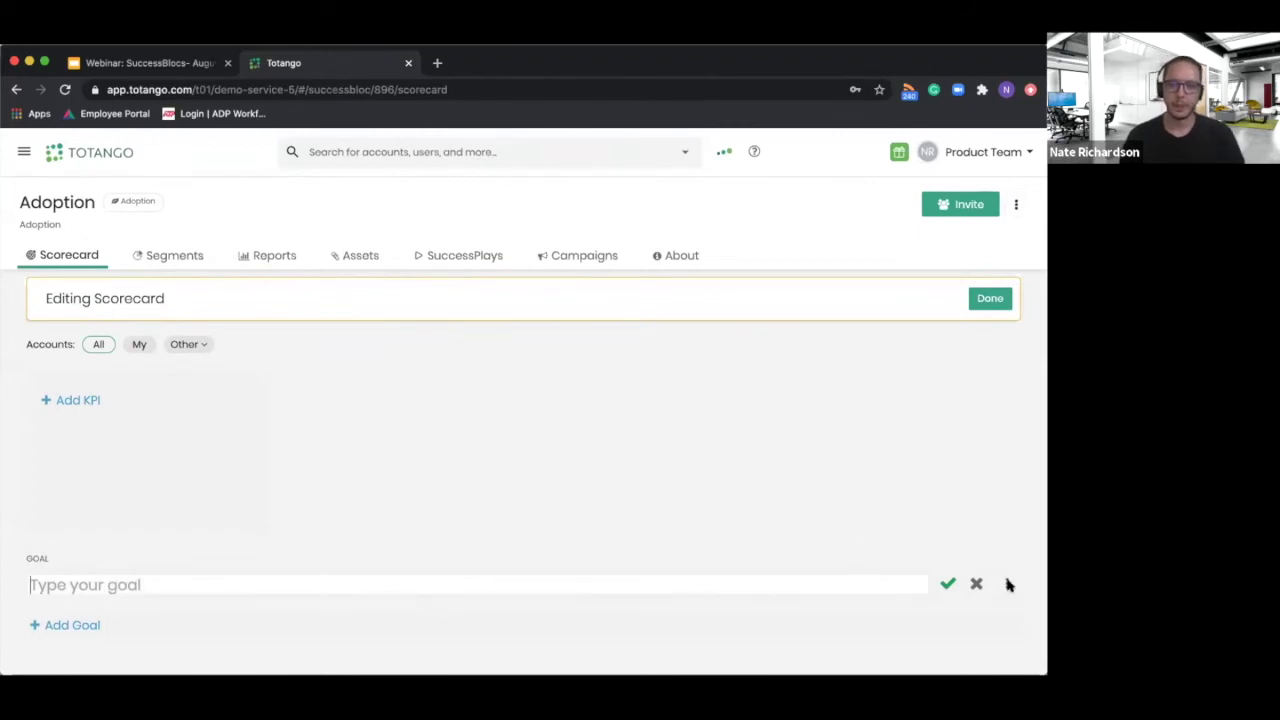
{"action": "left_click", "coordinate": [976, 584]}
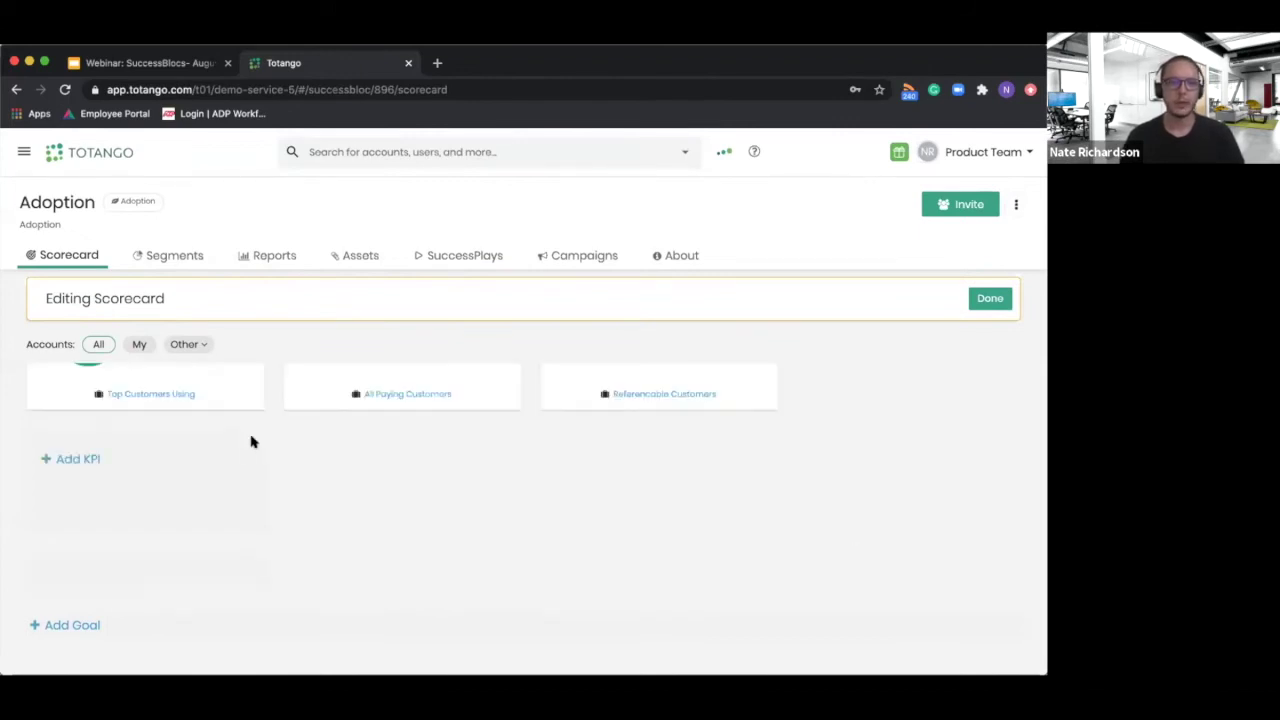
- Start a new KPI under the satisfied and referenceable customers goal, using Engagement as its metric
{"action": "left_click", "coordinate": [78, 459]}
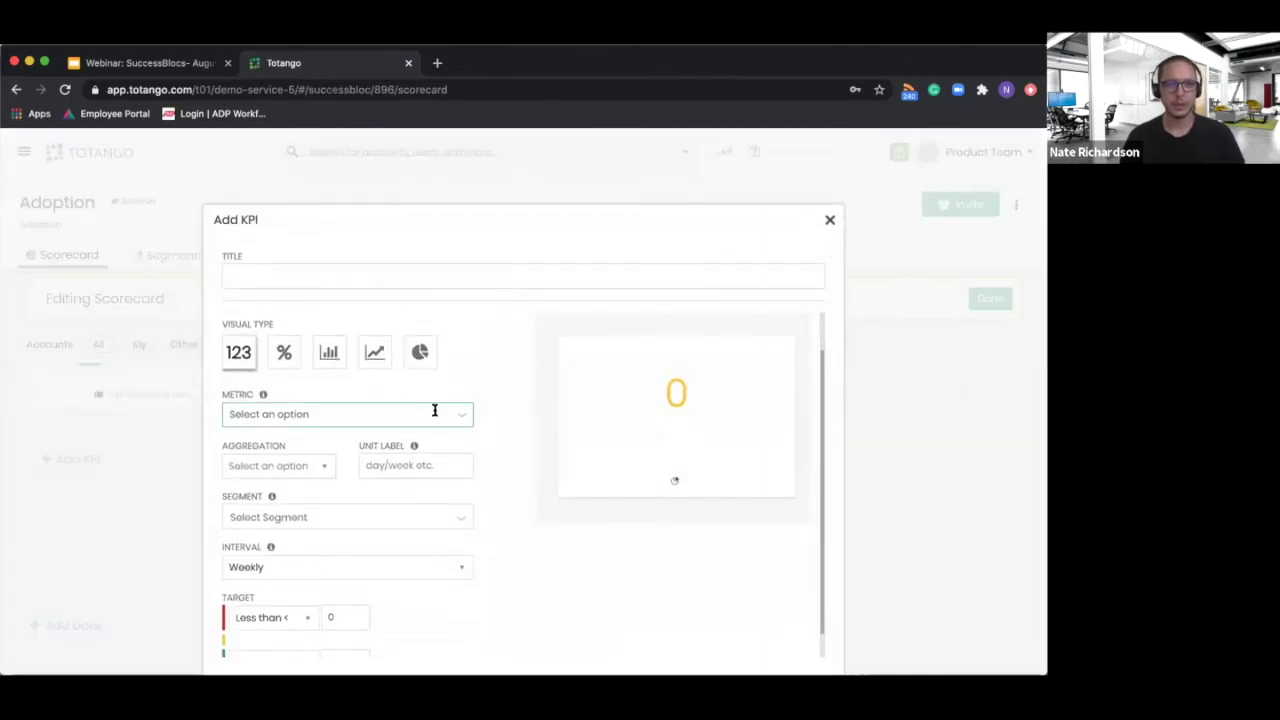
{"action": "left_click", "coordinate": [455, 417]}
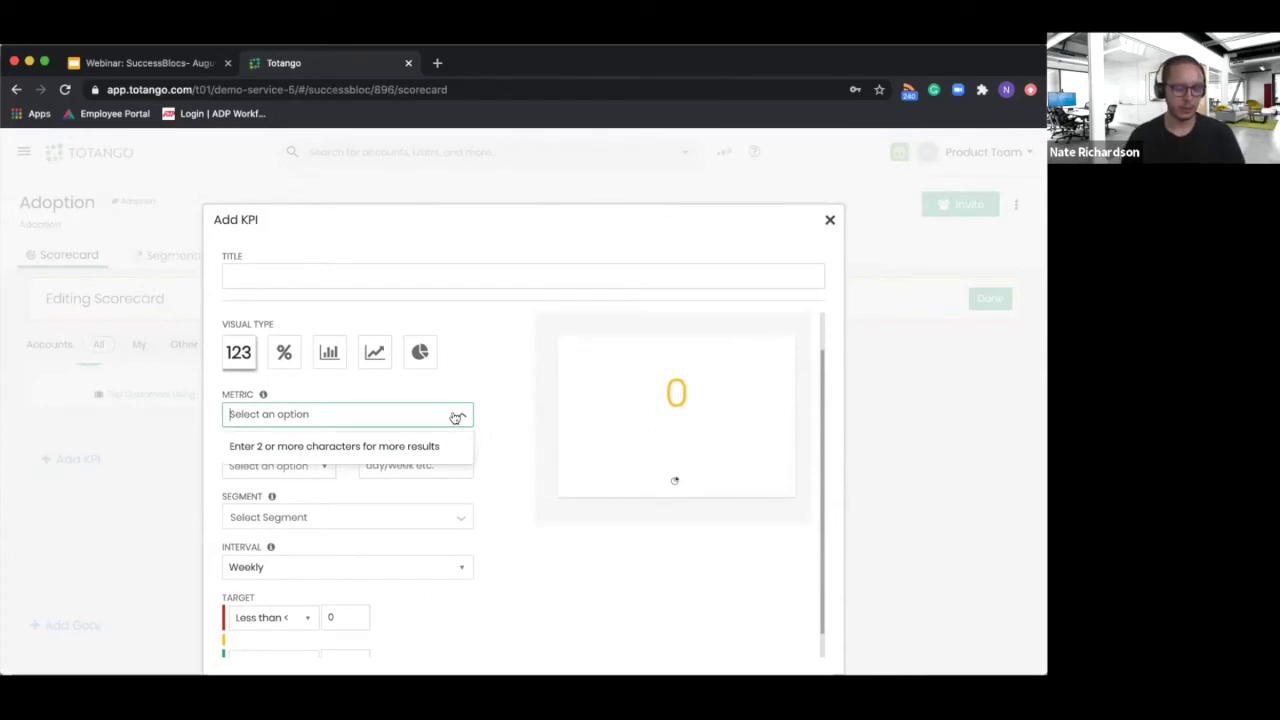
{"action": "type", "text": "e"}
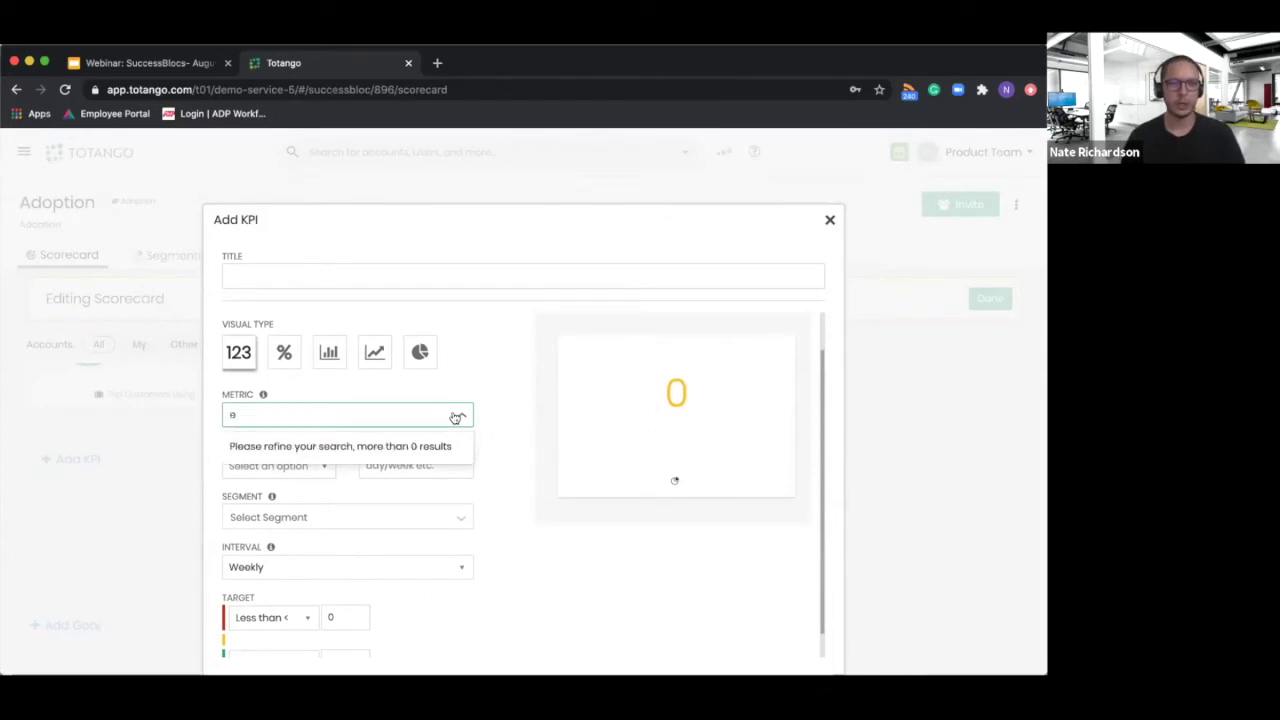
{"action": "type", "text": "ng"}
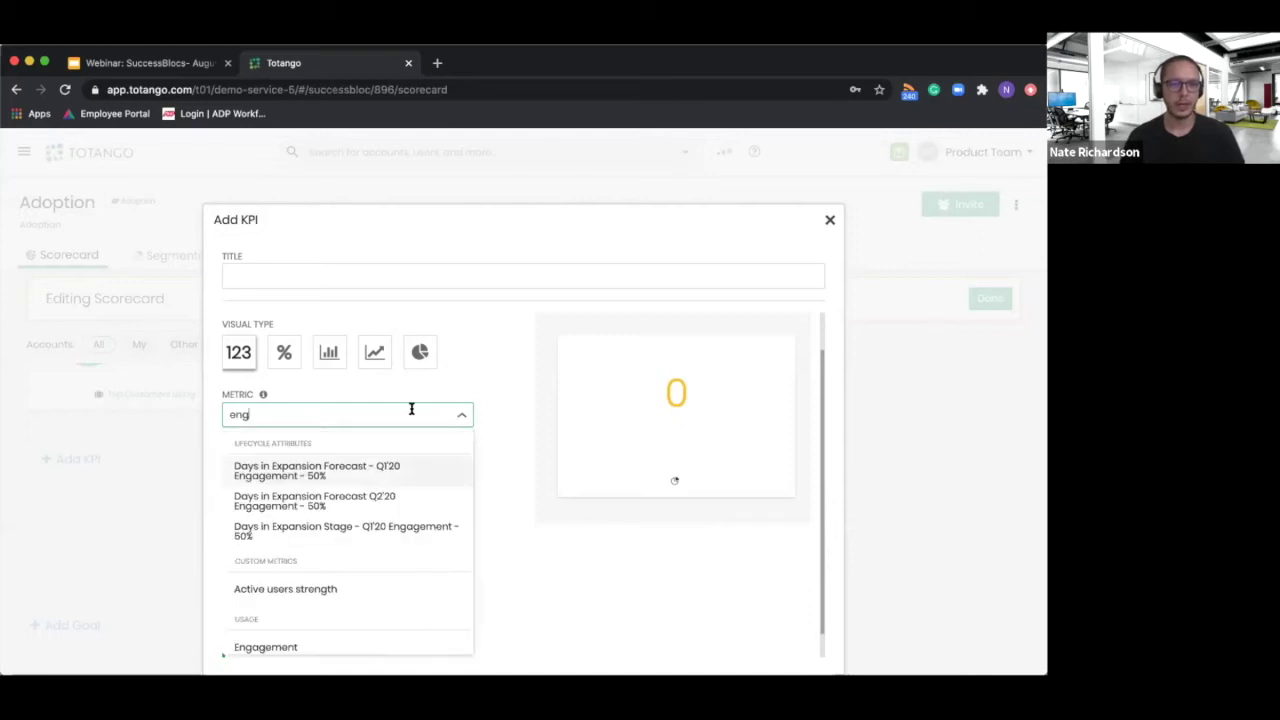
{"action": "scroll", "coordinate": [414, 466], "scroll_direction": "down", "scroll_amount": 2}
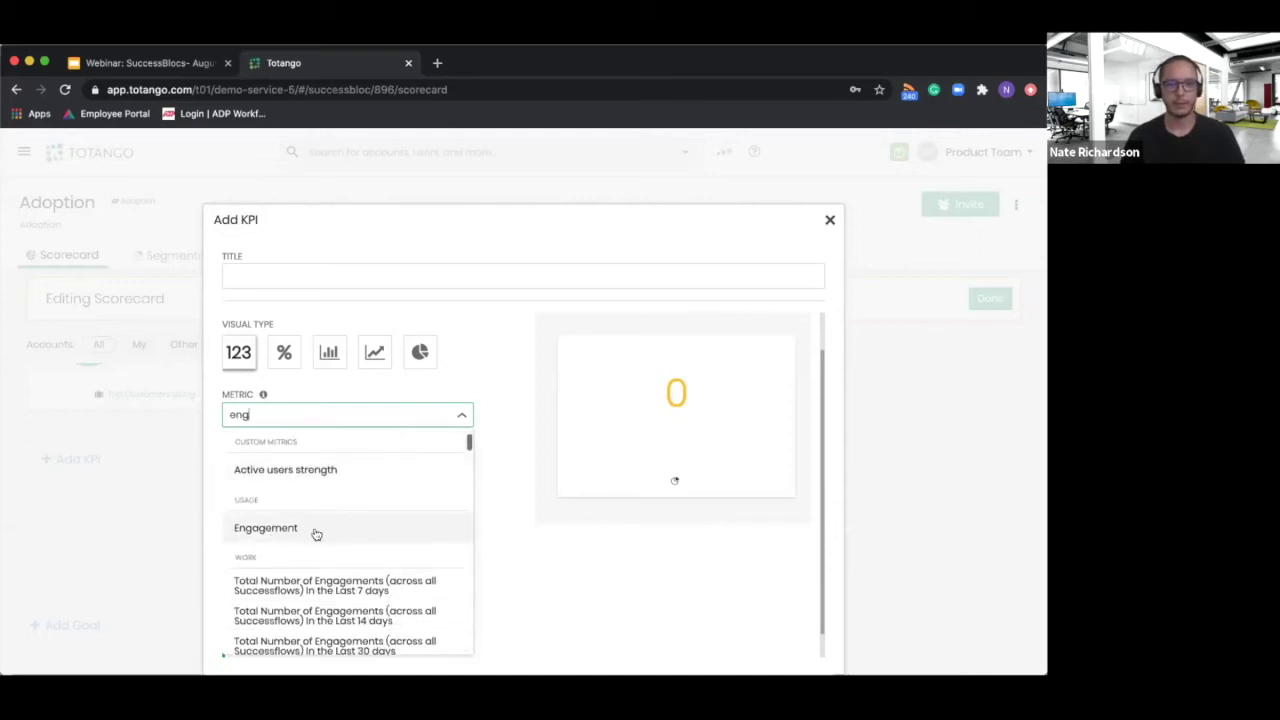
{"action": "left_click", "coordinate": [296, 535]}
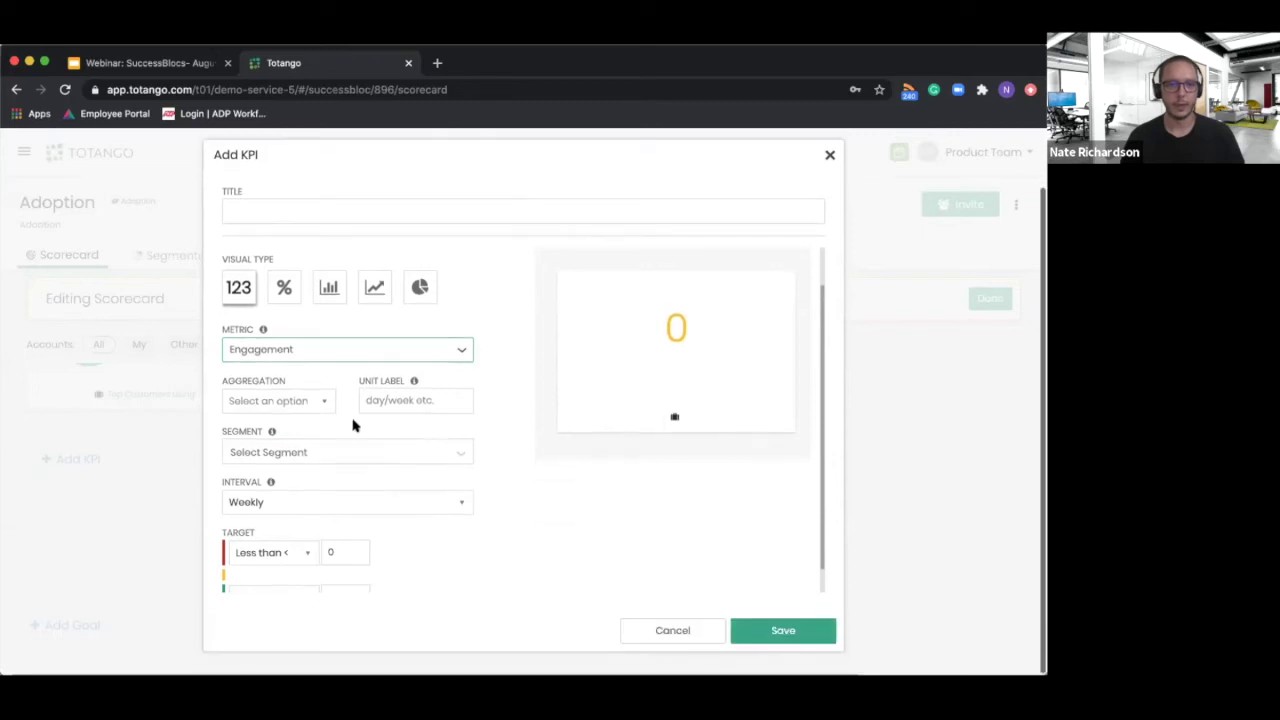
- Review the new KPI's aggregation options and set its segment to Adoption Customers
{"action": "left_click", "coordinate": [320, 402]}
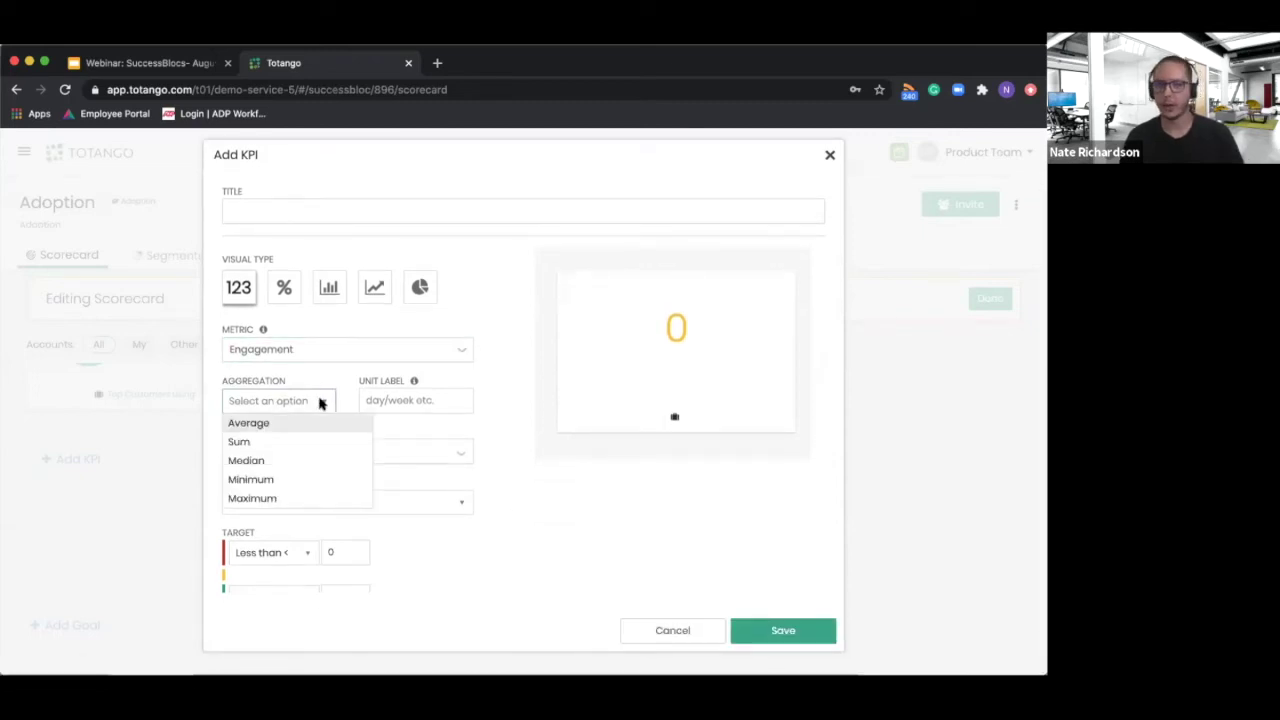
{"action": "left_click", "coordinate": [424, 398]}
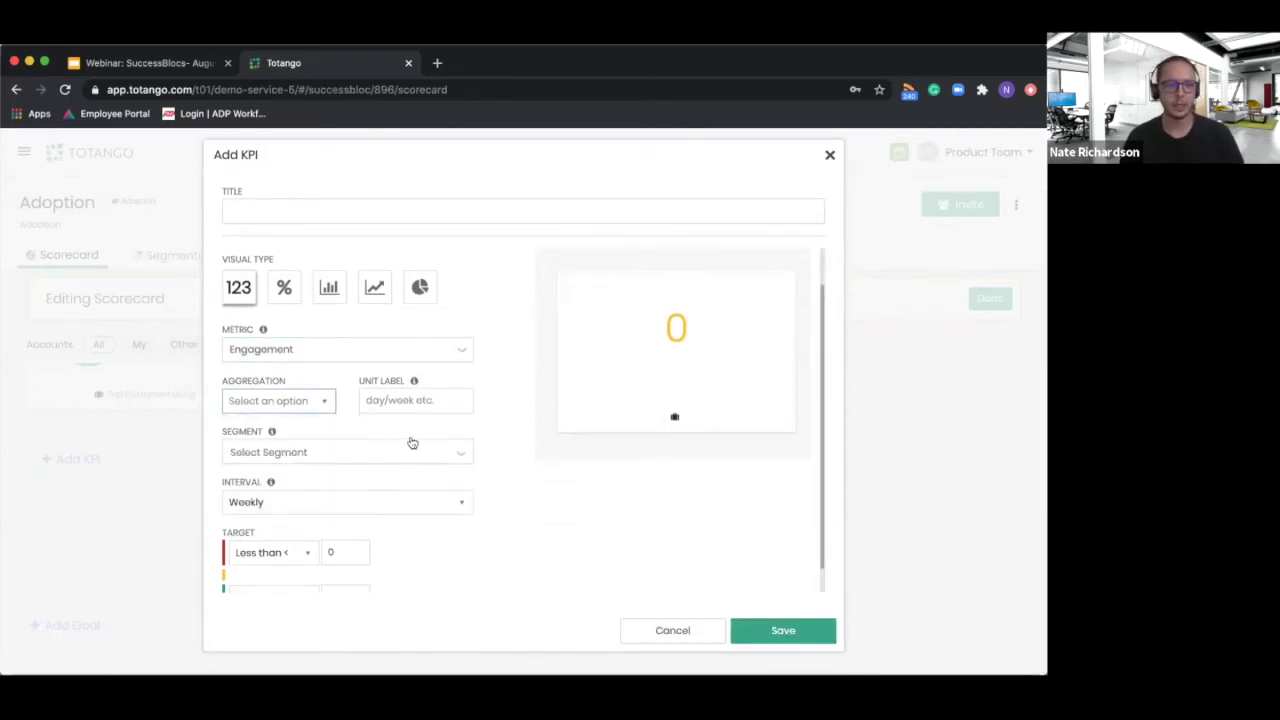
{"action": "left_click", "coordinate": [463, 452]}
{"action": "scroll", "coordinate": [429, 482], "scroll_direction": "down", "scroll_amount": 2}
{"action": "scroll", "coordinate": [429, 482], "scroll_direction": "down", "scroll_amount": 5}
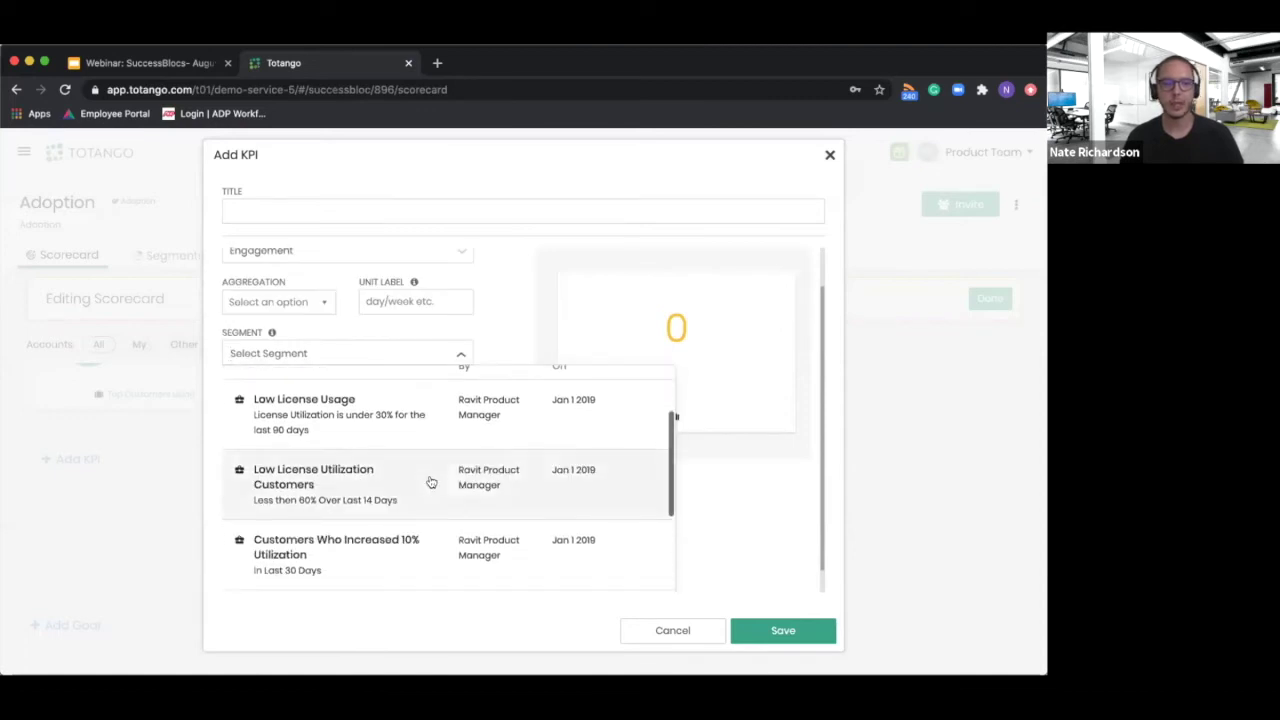
{"action": "scroll", "coordinate": [422, 486], "scroll_direction": "down", "scroll_amount": 1}
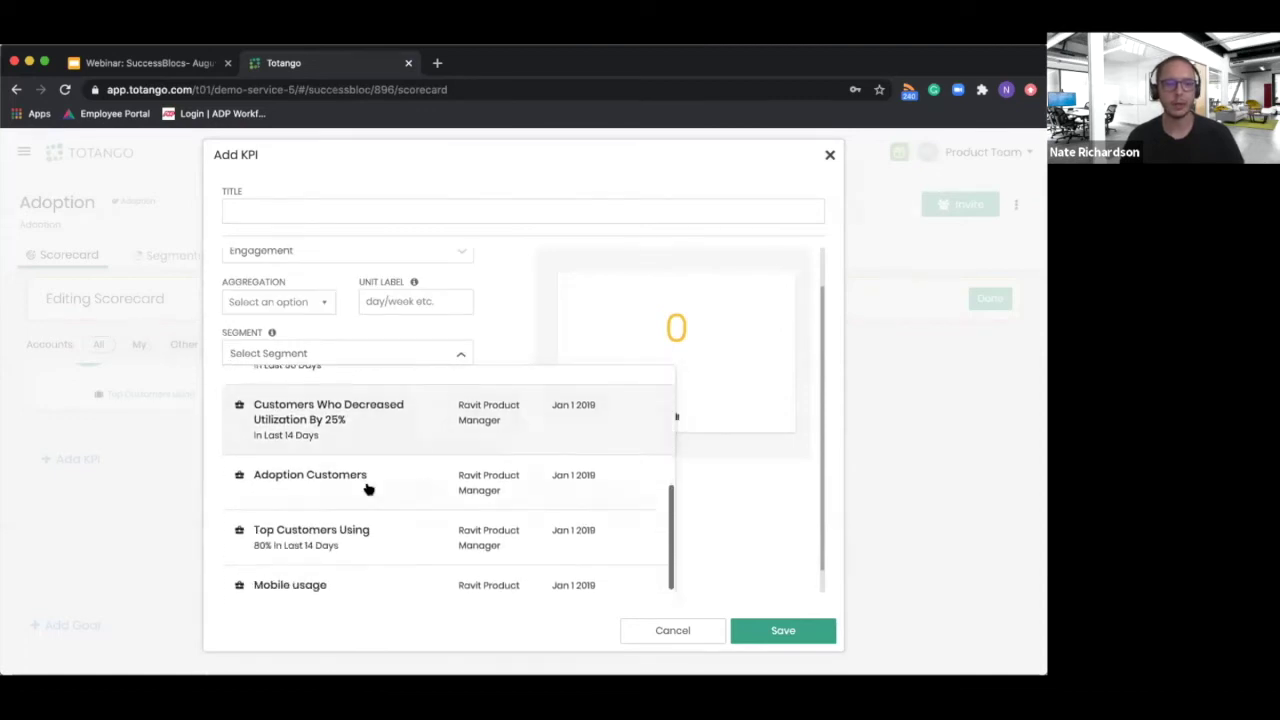
{"action": "left_click", "coordinate": [346, 487]}
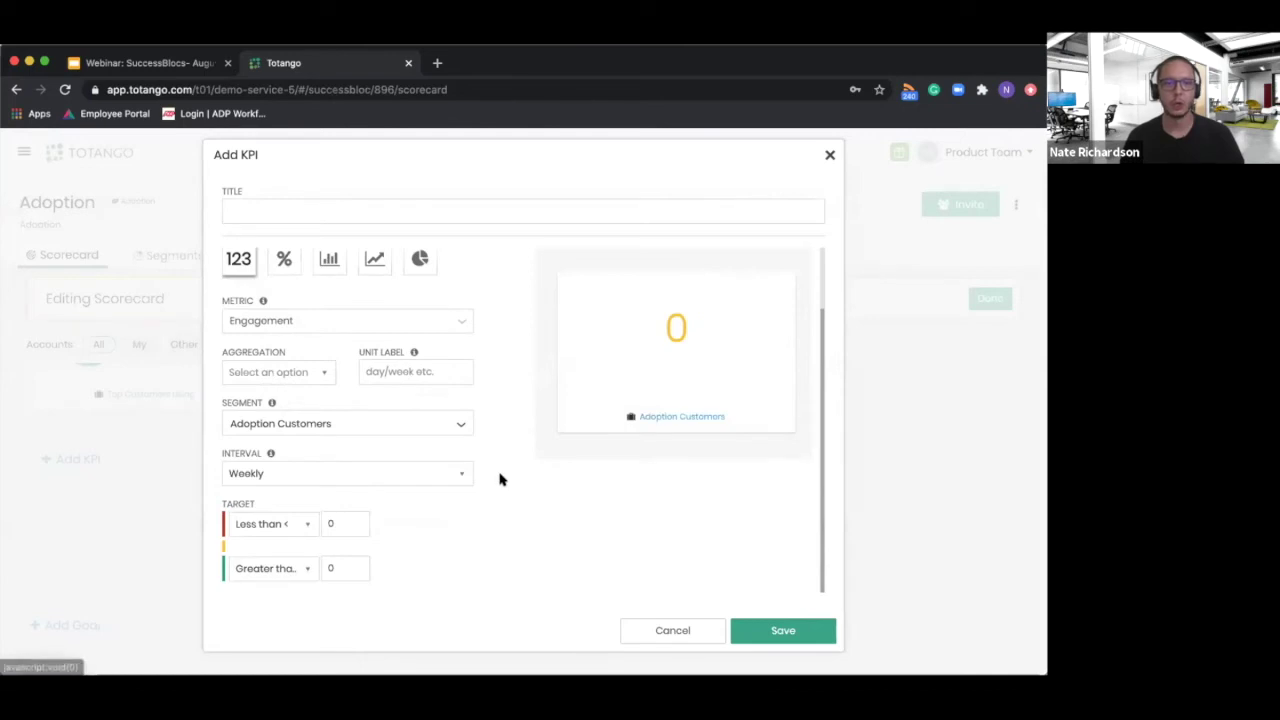
- Set the new KPI's visual type to line chart and review its interval, time range, target and color settings
{"action": "scroll", "coordinate": [495, 470], "scroll_direction": "up", "scroll_amount": 1}
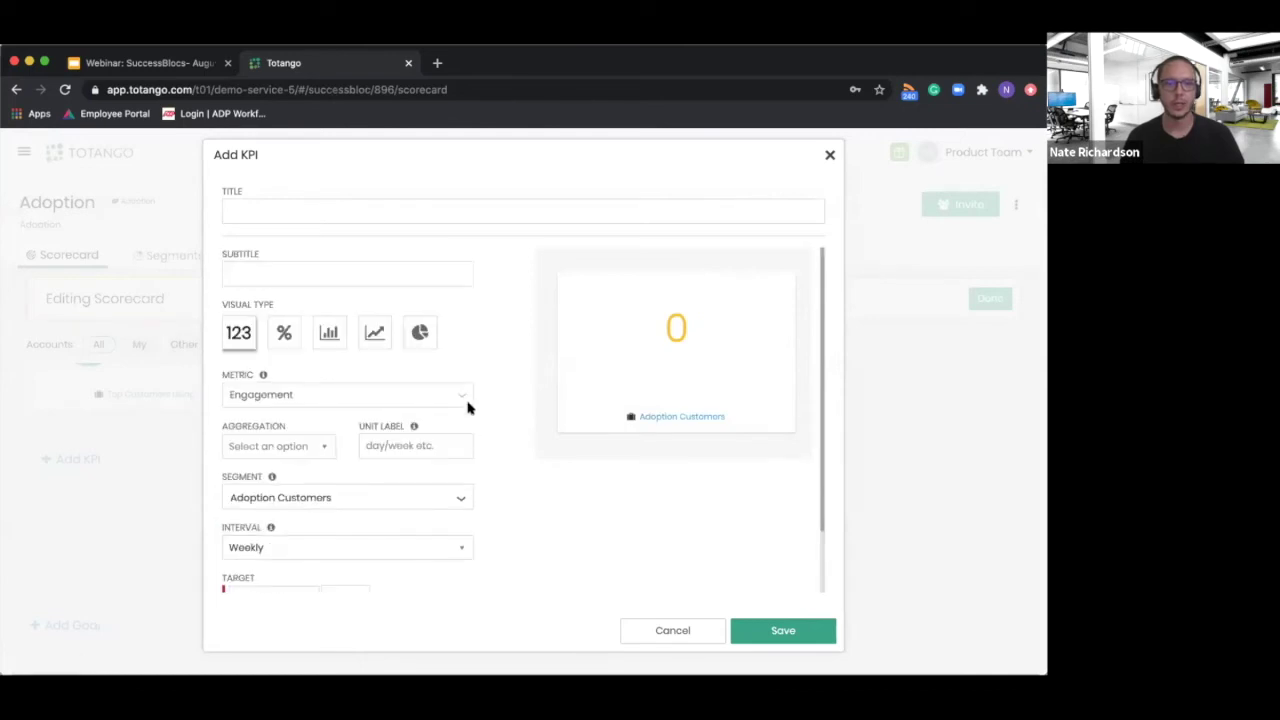
{"action": "left_click", "coordinate": [376, 338]}
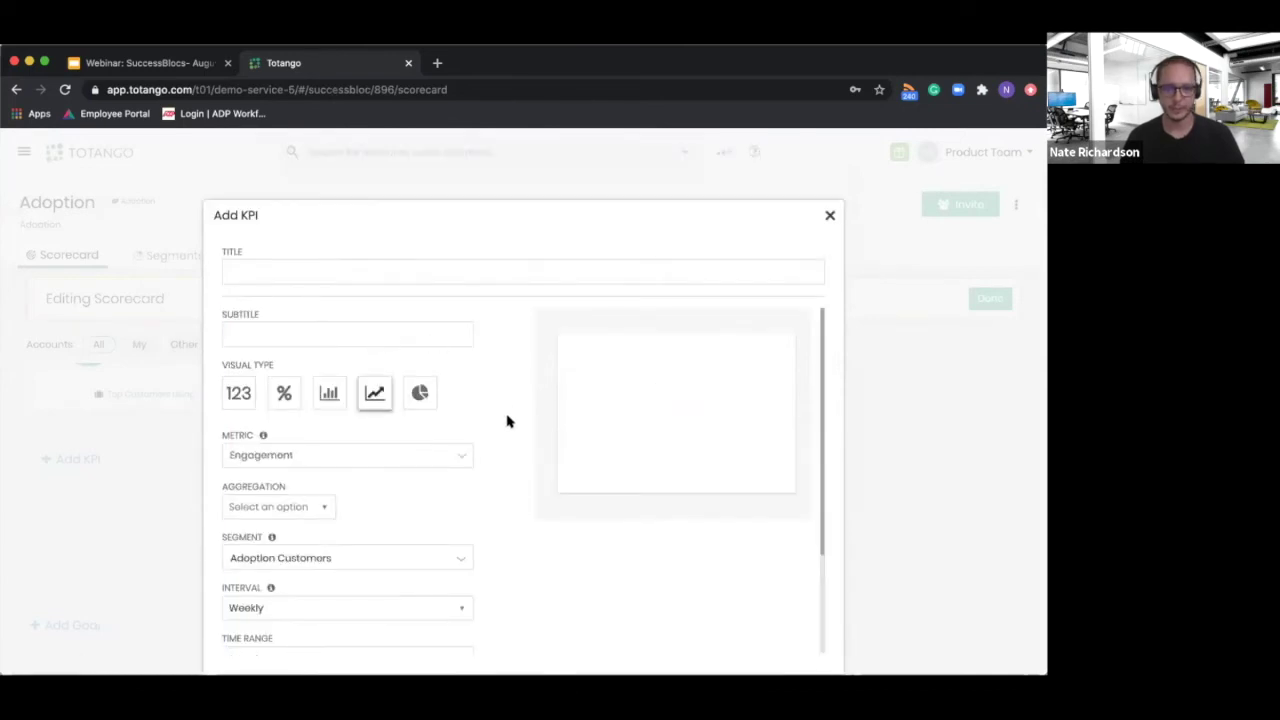
{"action": "scroll", "coordinate": [460, 440], "scroll_direction": "down", "scroll_amount": 3}
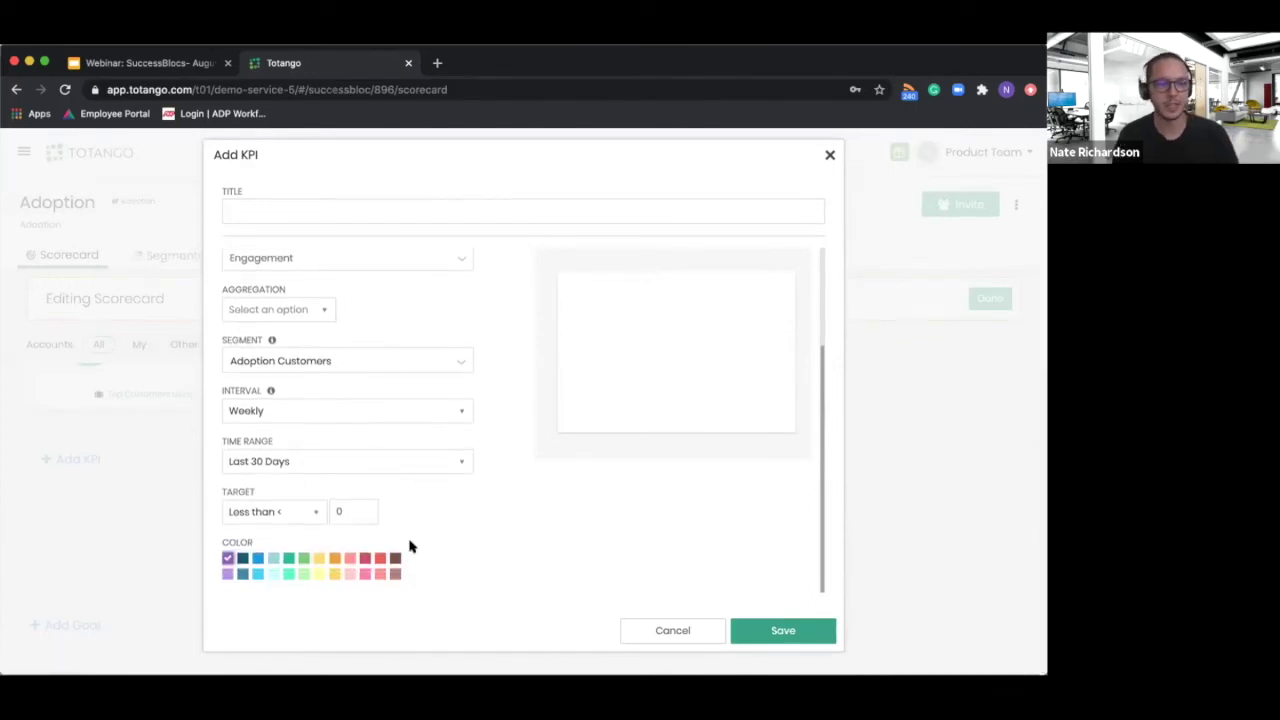
{"action": "scroll", "coordinate": [426, 546], "scroll_direction": "up", "scroll_amount": 3}
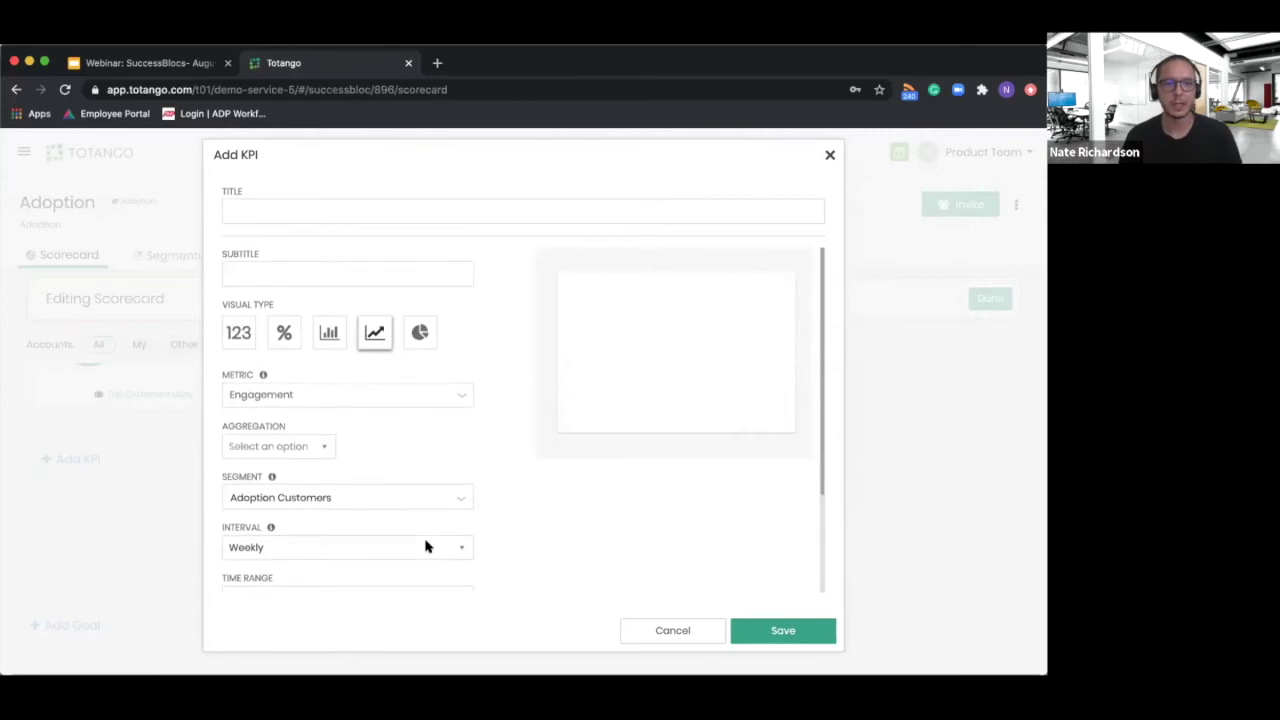
- Discard the new KPI and finish editing the scorecard
{"action": "left_click", "coordinate": [652, 630]}
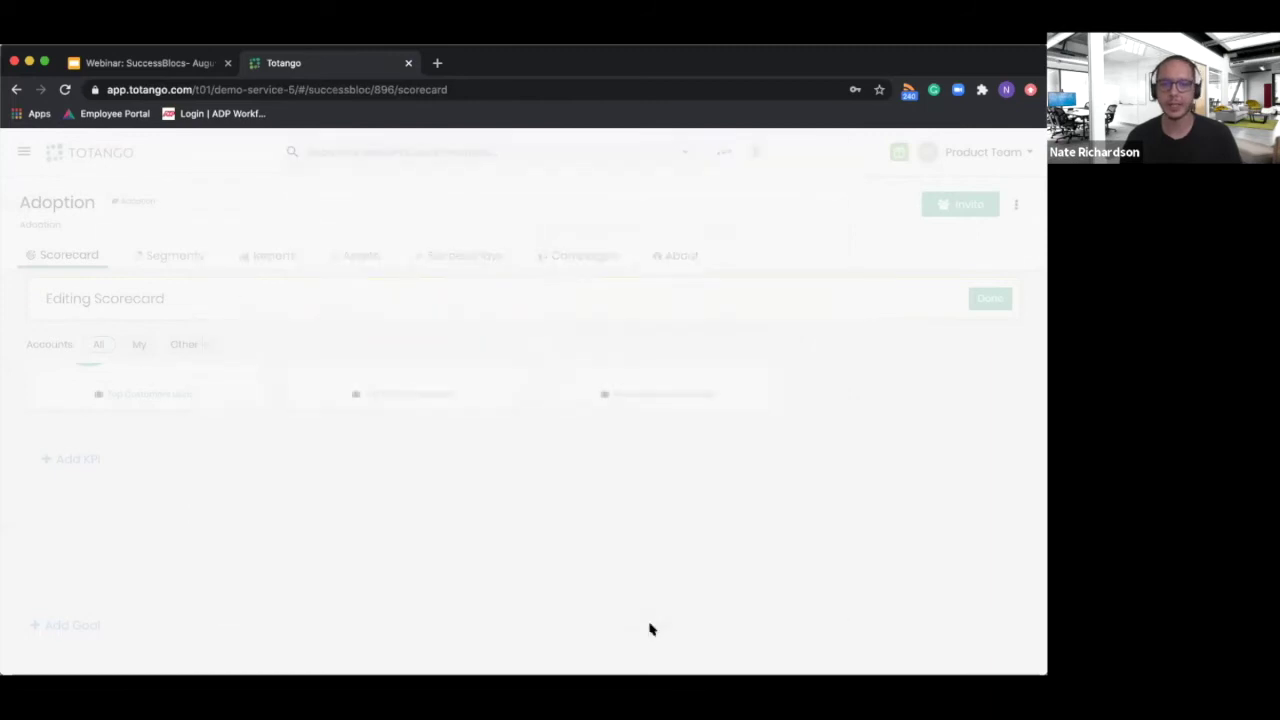
{"action": "left_click", "coordinate": [989, 299]}
{"action": "scroll", "coordinate": [866, 437], "scroll_direction": "up", "scroll_amount": 10}
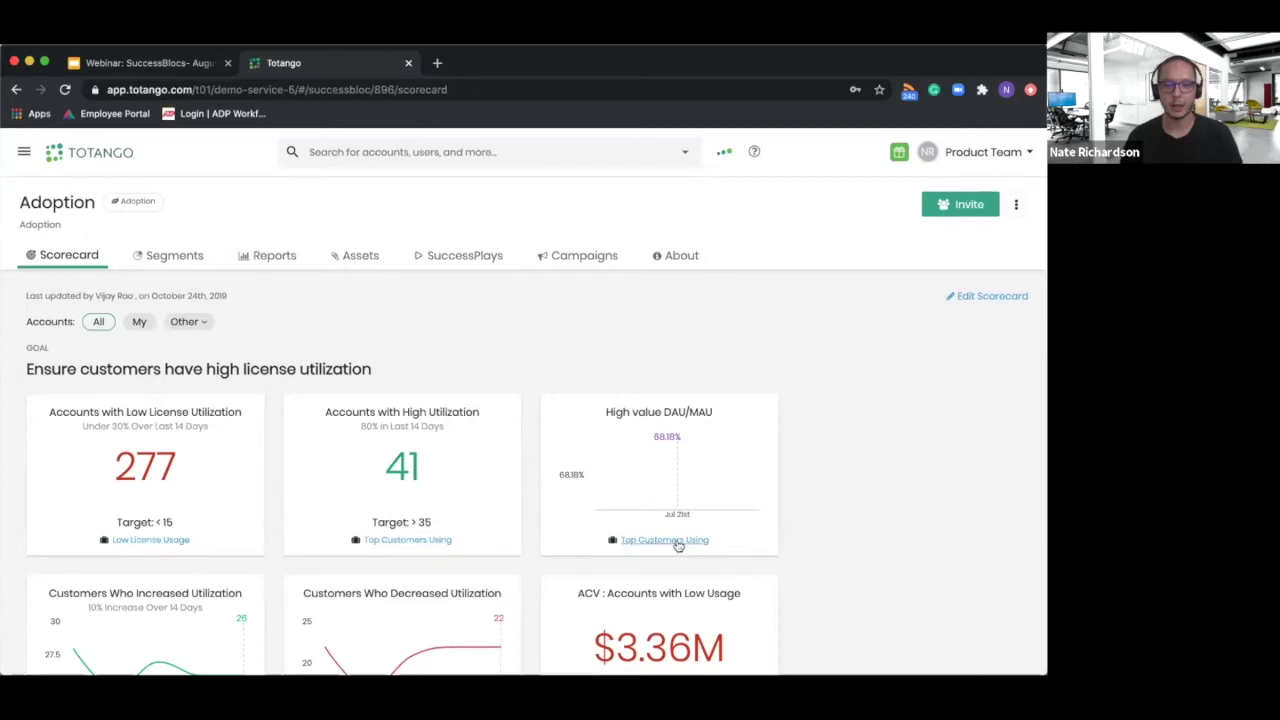
- Review the Adoption SuccessBLOC's segments and open the Customers Who Increased 10% Utilization segment to examine its accounts and filter
{"action": "left_click", "coordinate": [160, 255]}
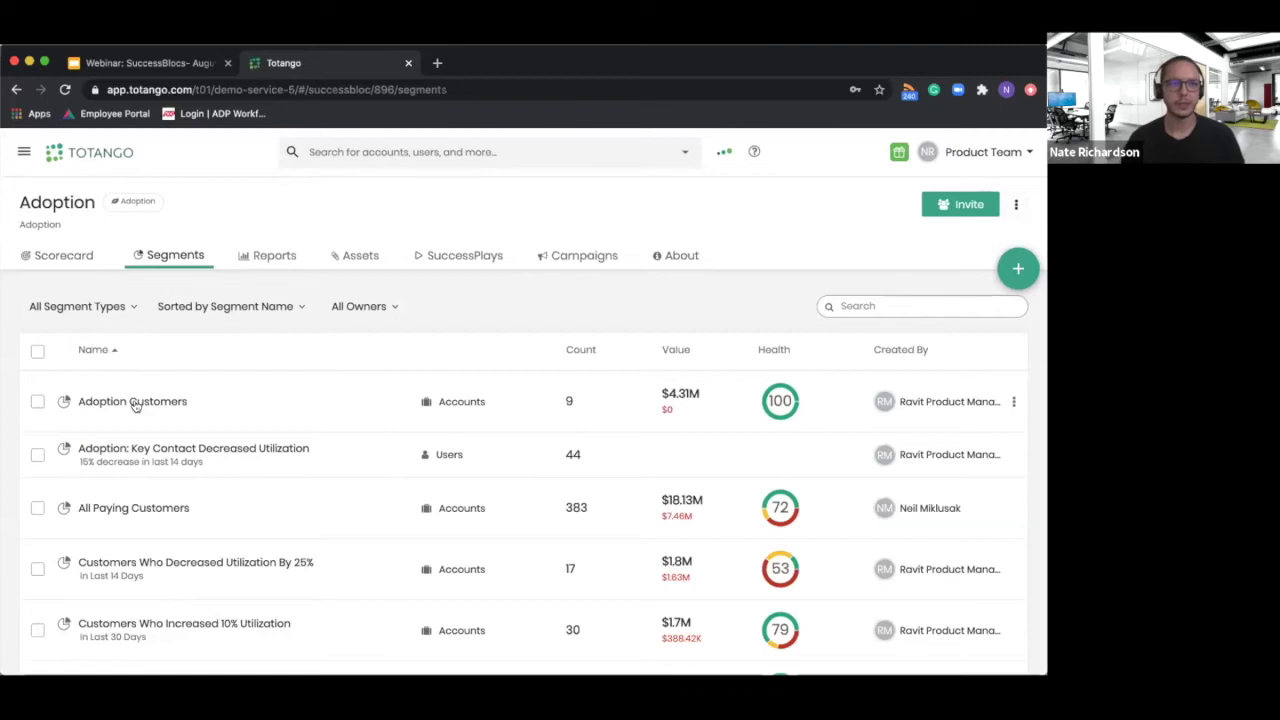
{"action": "scroll", "coordinate": [200, 470], "scroll_direction": "down", "scroll_amount": 1}
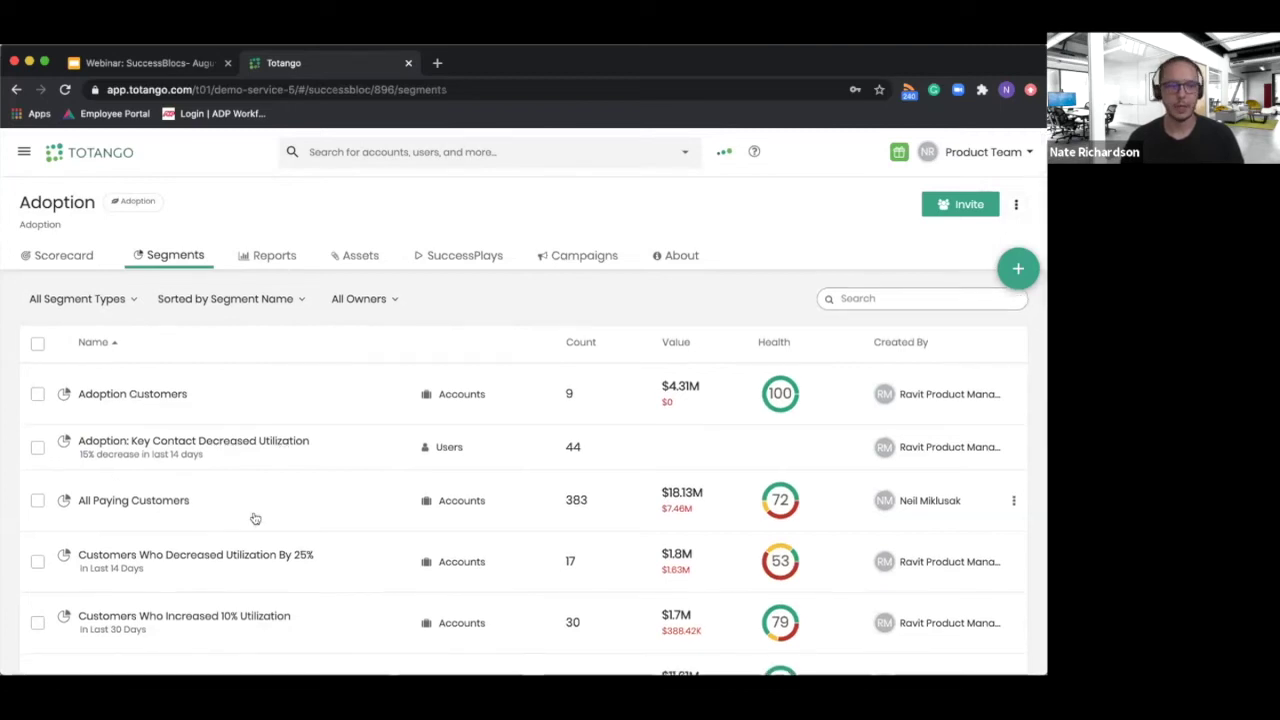
{"action": "scroll", "coordinate": [255, 518], "scroll_direction": "down", "scroll_amount": 2}
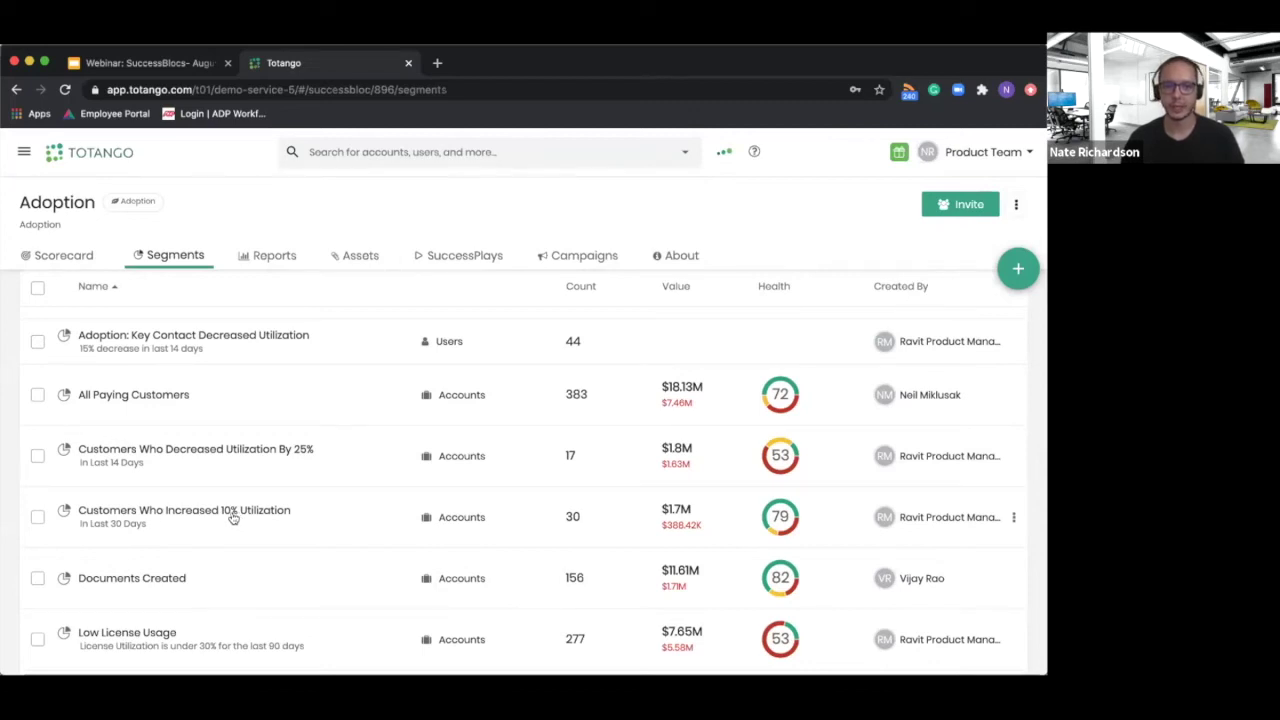
{"action": "left_click", "coordinate": [233, 512]}
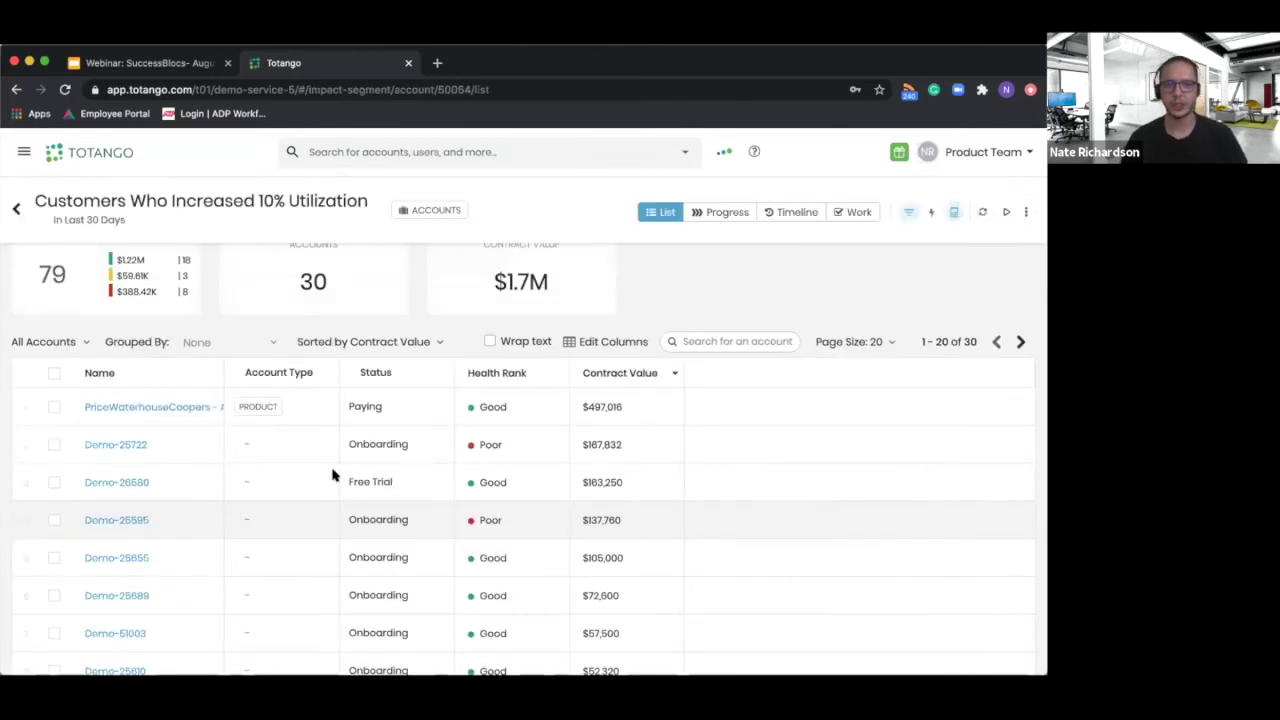
{"action": "scroll", "coordinate": [333, 474], "scroll_direction": "up", "scroll_amount": 3}
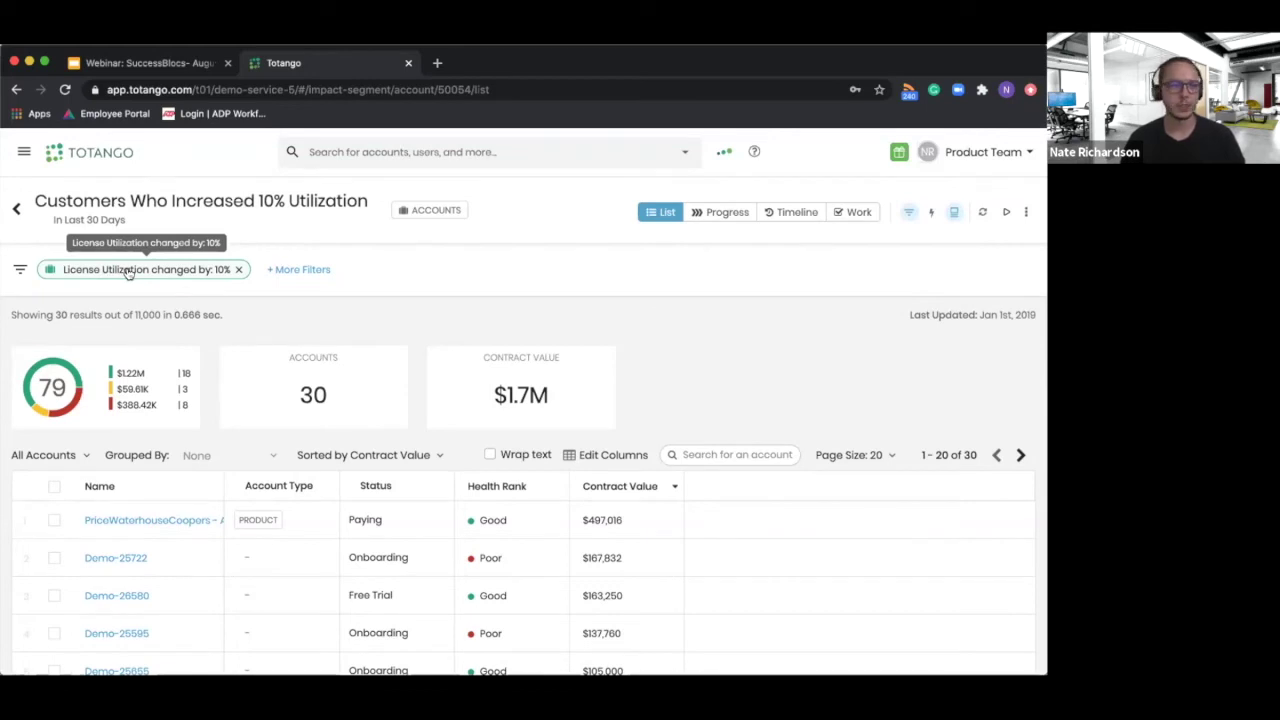
- Apply a 20% License Utilization increase as the segment's filter
{"action": "left_click", "coordinate": [128, 272]}
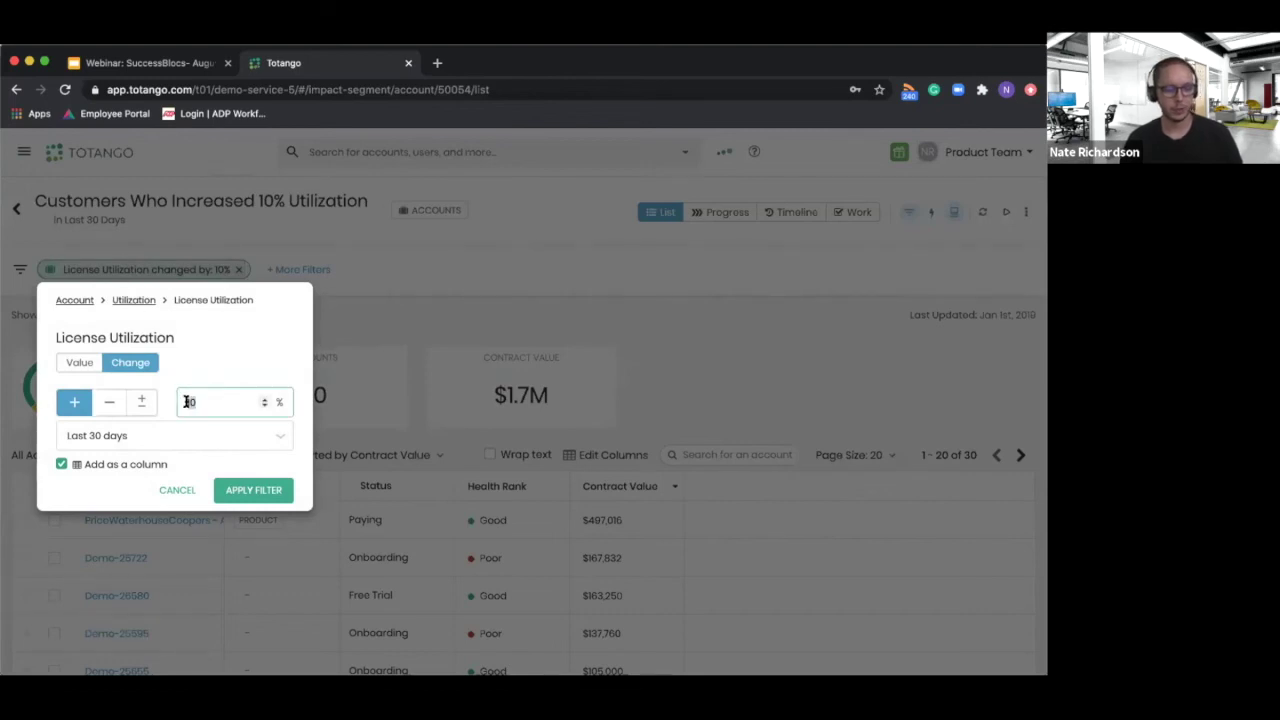
{"action": "double_click", "coordinate": [186, 401]}
{"action": "type", "text": "20"}
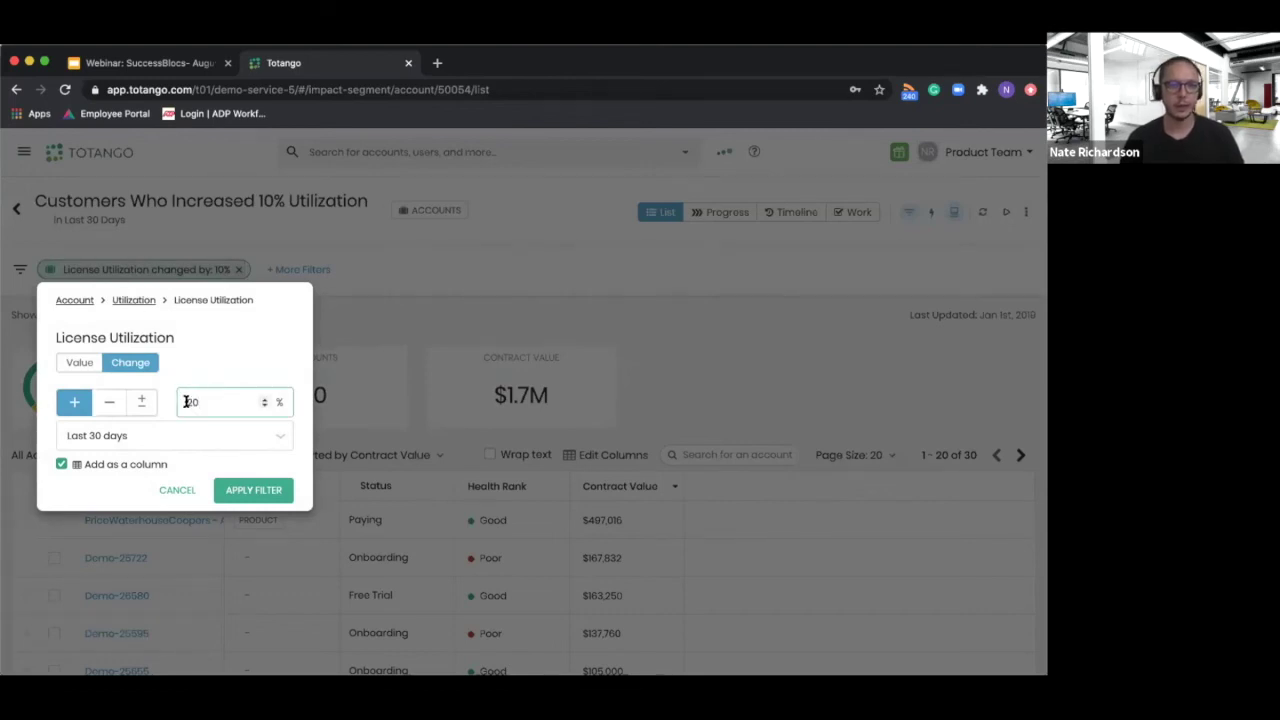
{"action": "left_click", "coordinate": [256, 490]}
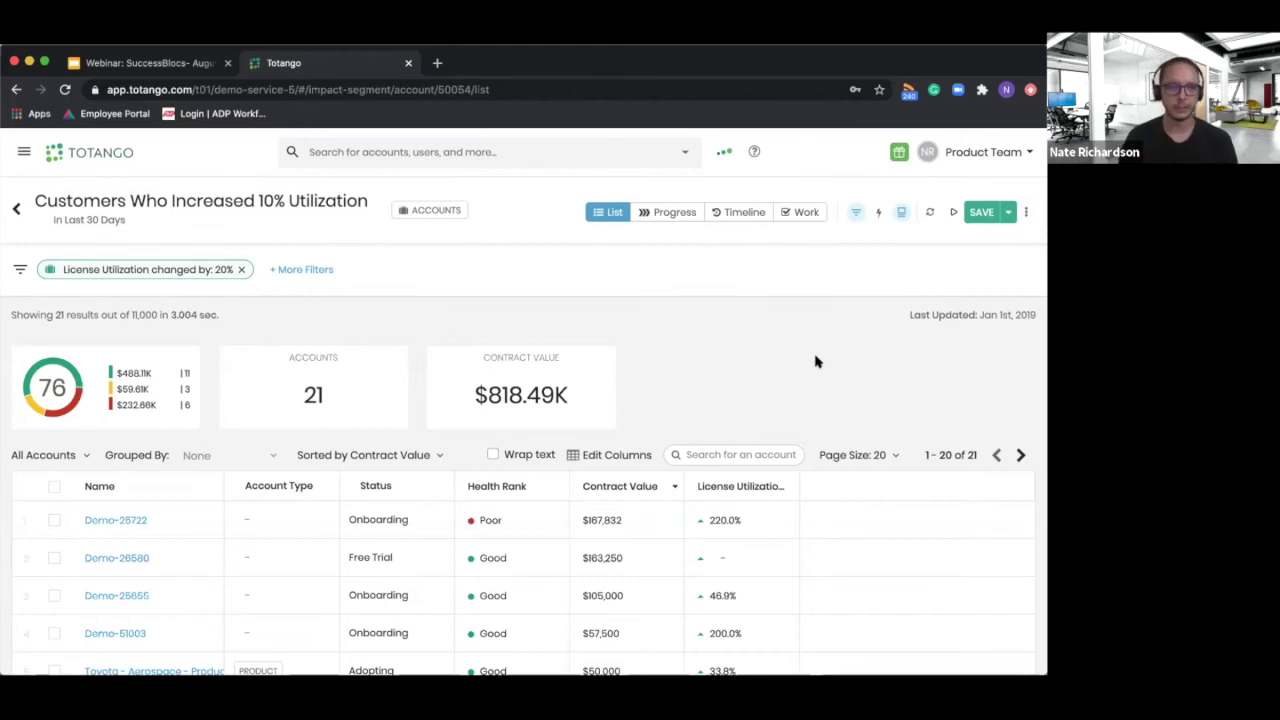
- Leave the segment, discarding its unsaved filter change, and display the Adoption SuccessBLOC's reports
{"action": "left_click", "coordinate": [16, 209]}
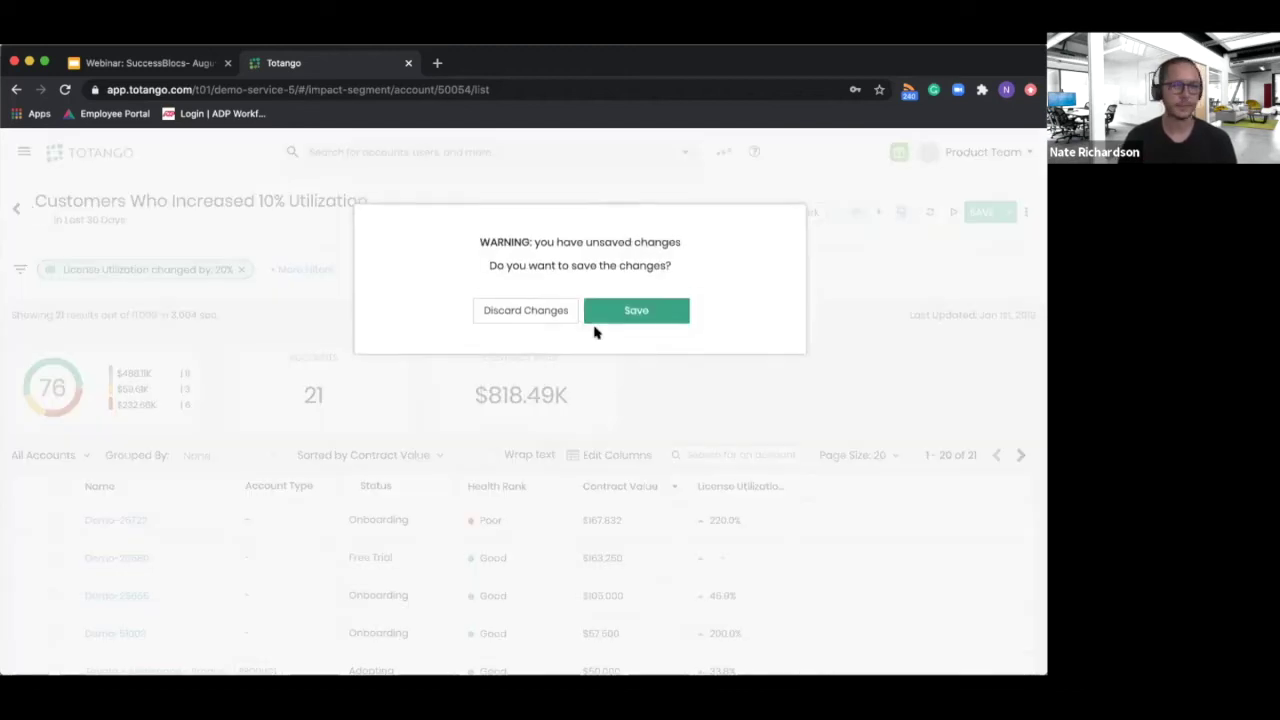
{"action": "left_click", "coordinate": [550, 316]}
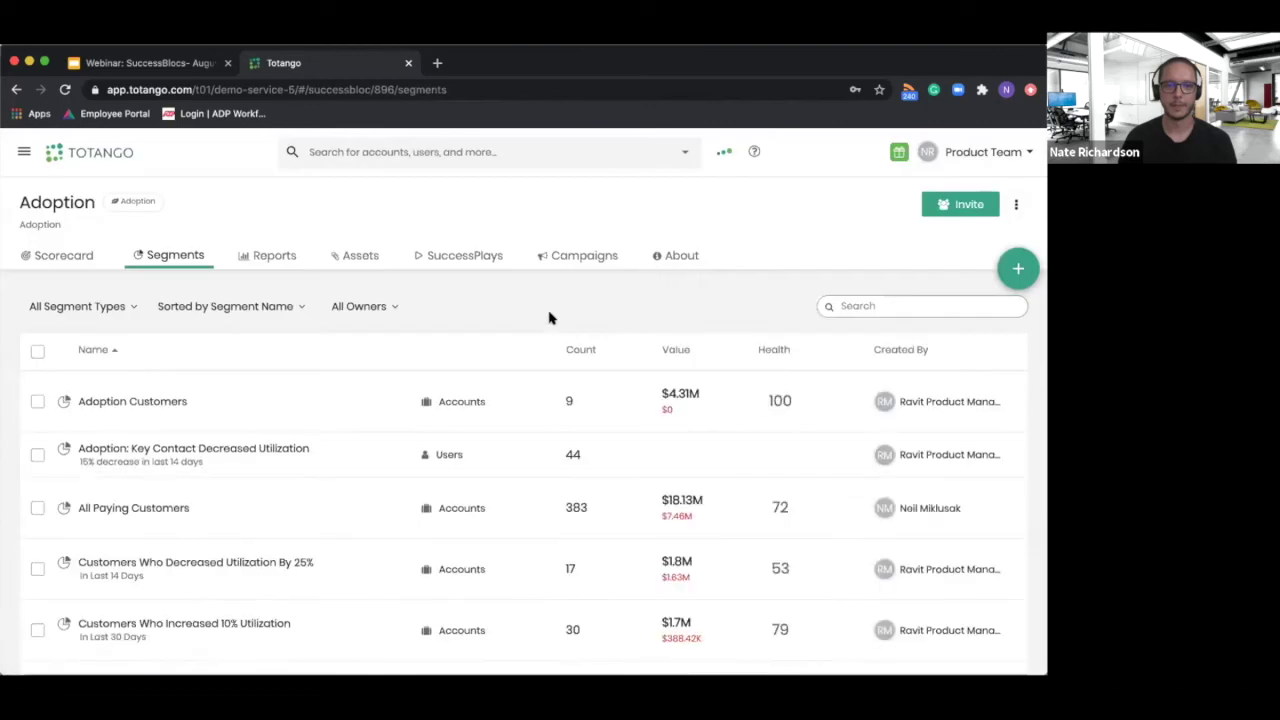
{"action": "left_click", "coordinate": [267, 256]}
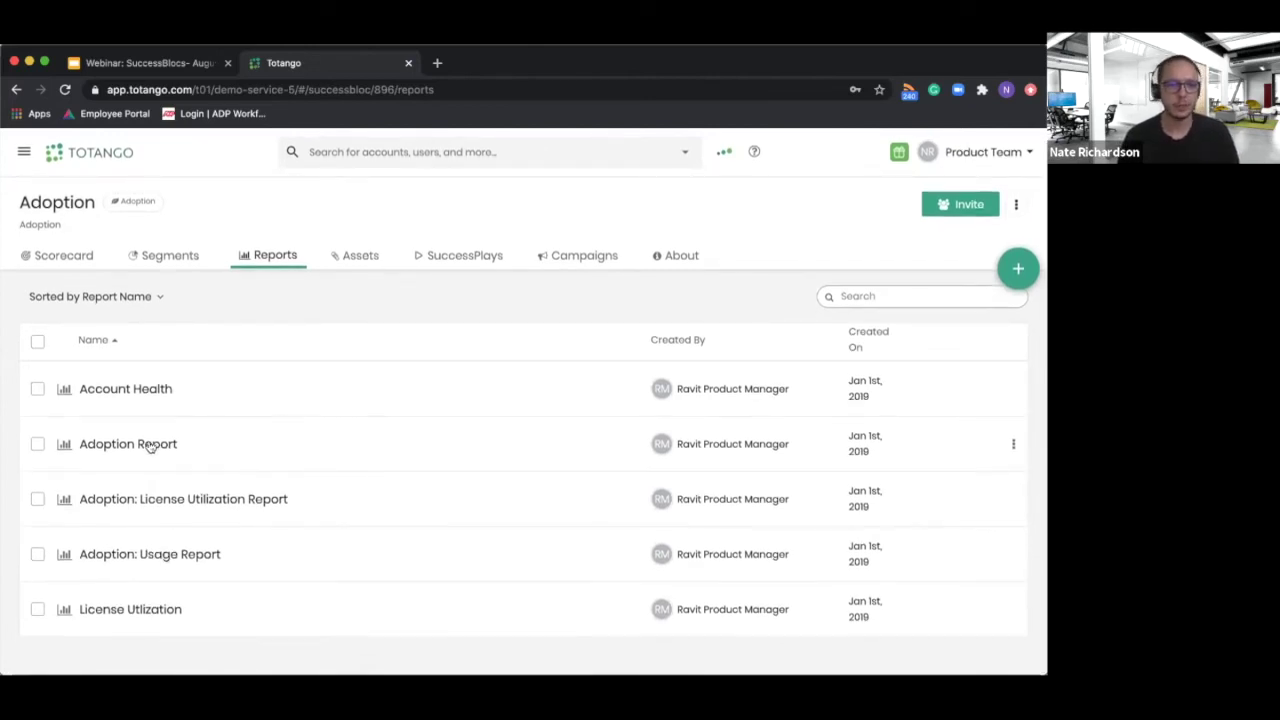
- Open the Adoption: License Utilization Report and examine its segments and the trend over the last 30 days
{"action": "left_click", "coordinate": [235, 506]}
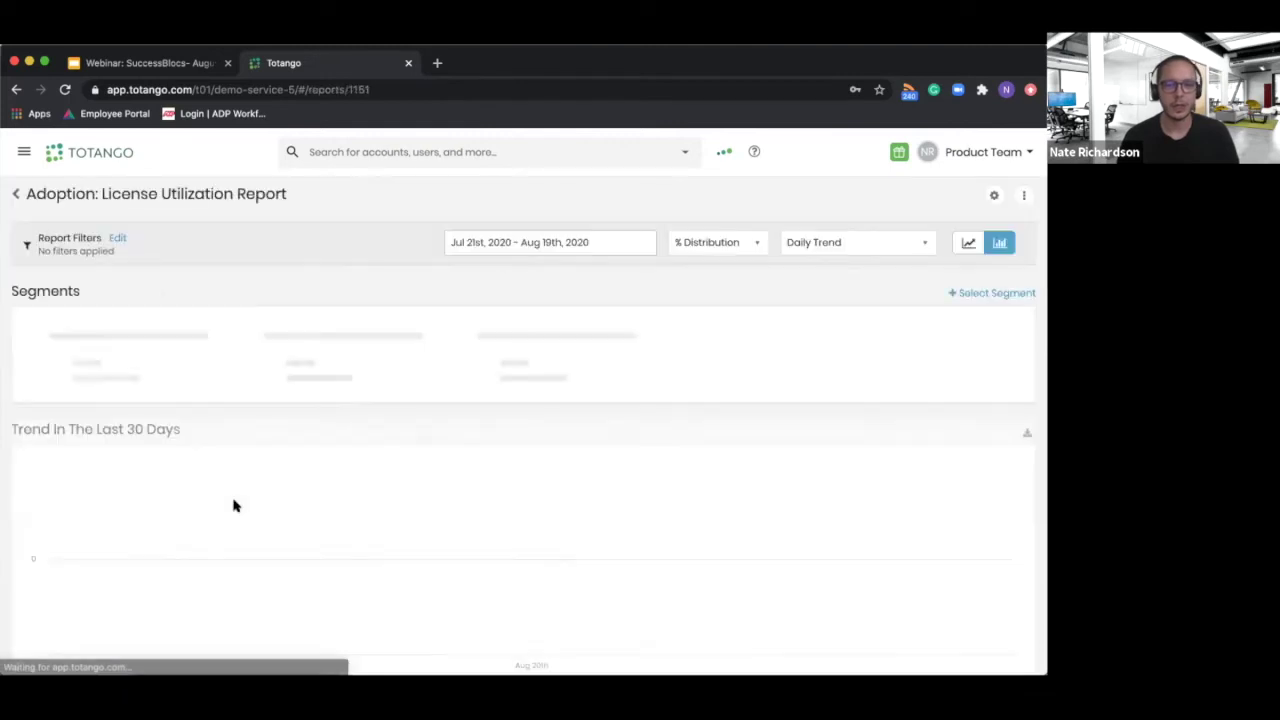
{"action": "scroll", "coordinate": [771, 403], "scroll_direction": "down", "scroll_amount": 2}
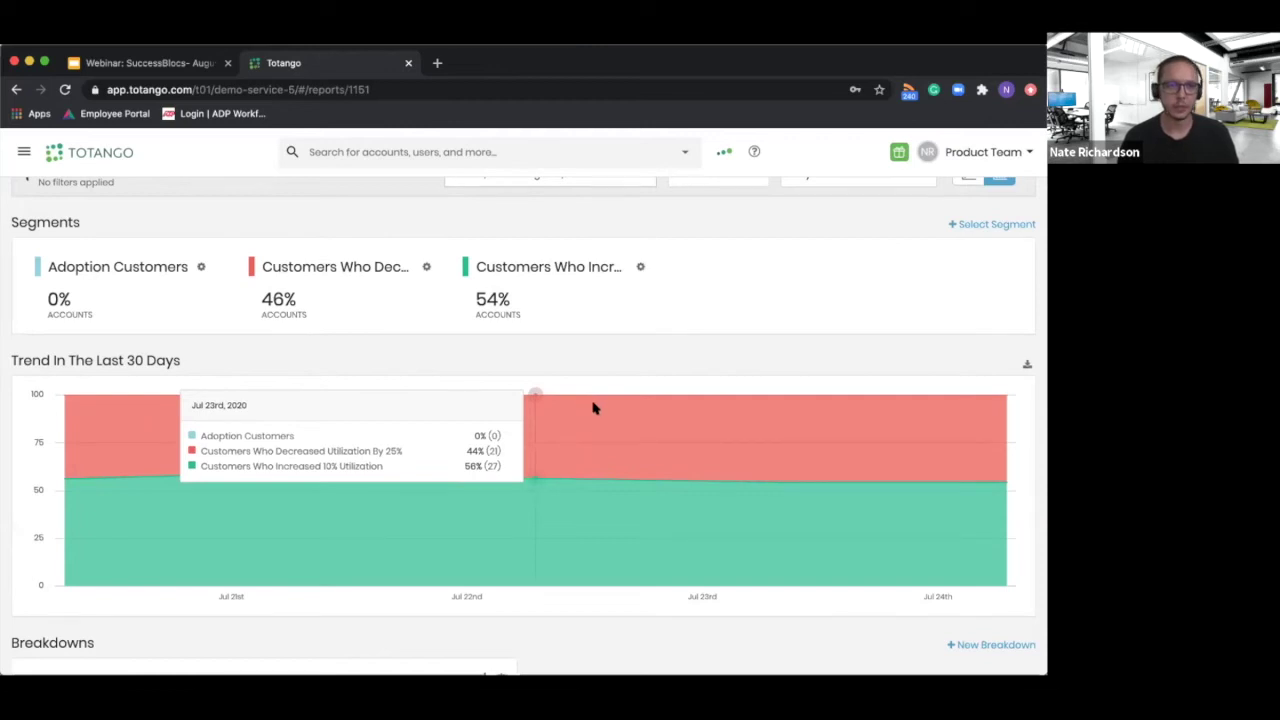
{"action": "mouse_move", "coordinate": [376, 277]}
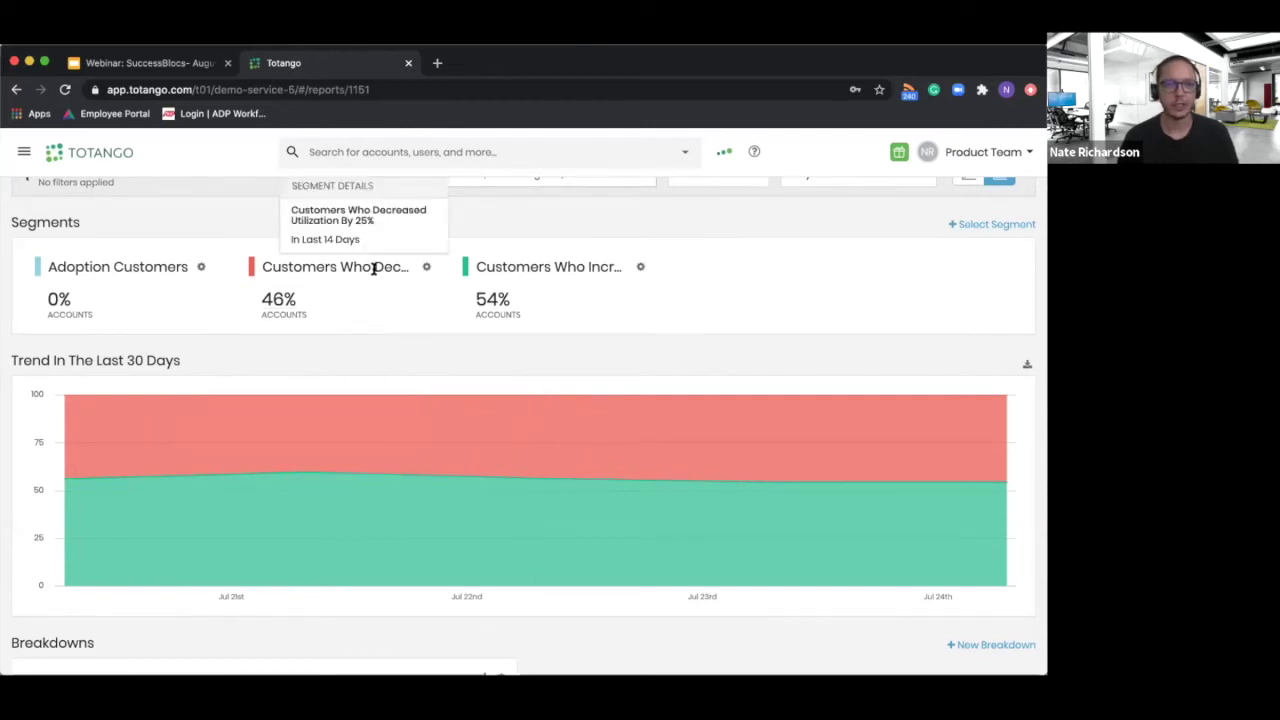
{"action": "mouse_move", "coordinate": [561, 275]}
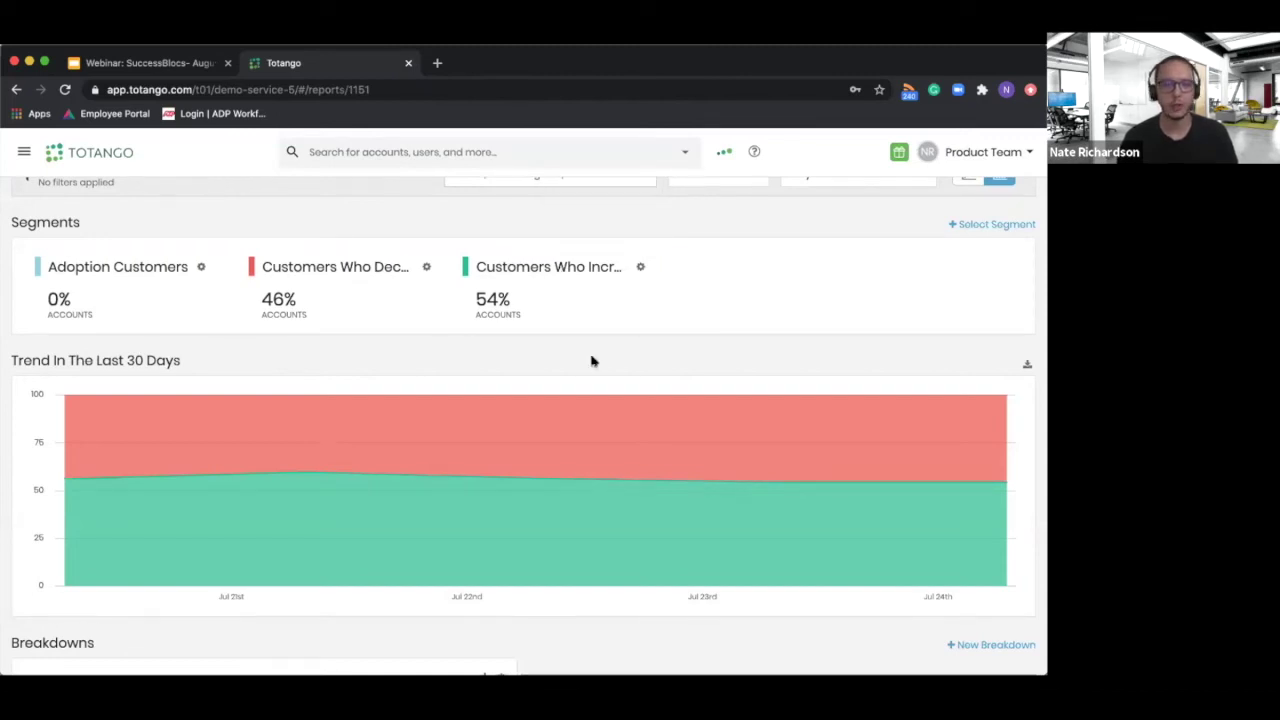
- Review the report's breakdowns by Success Manager and by ACV
{"action": "scroll", "coordinate": [591, 361], "scroll_direction": "down", "scroll_amount": 5}
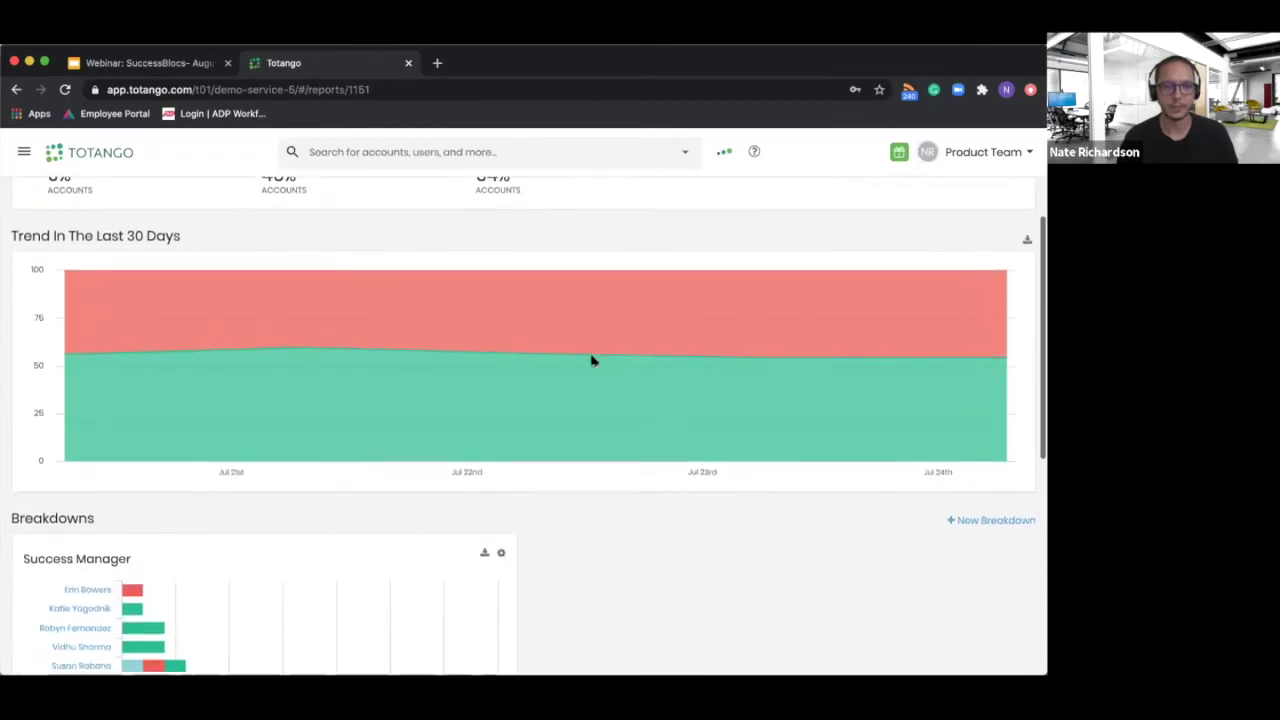
{"action": "scroll", "coordinate": [591, 361], "scroll_direction": "up", "scroll_amount": 1}
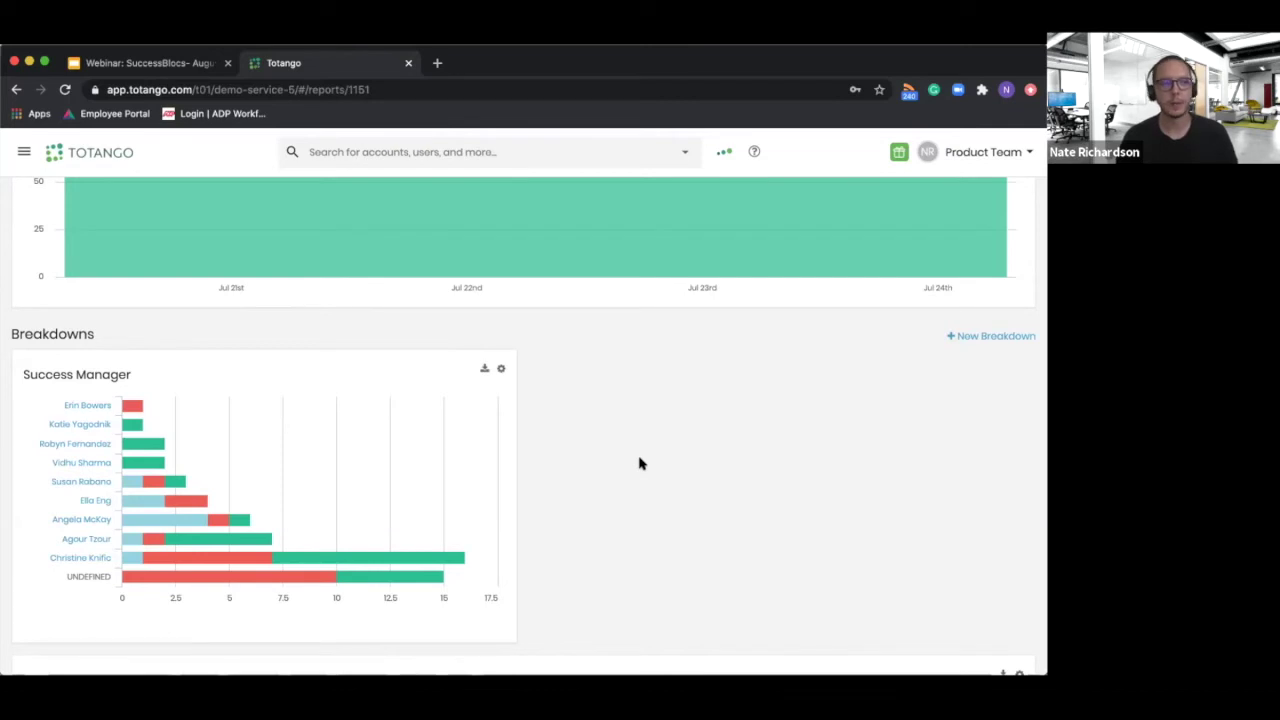
{"action": "scroll", "coordinate": [641, 463], "scroll_direction": "down", "scroll_amount": 3}
{"action": "scroll", "coordinate": [641, 463], "scroll_direction": "down", "scroll_amount": 4}
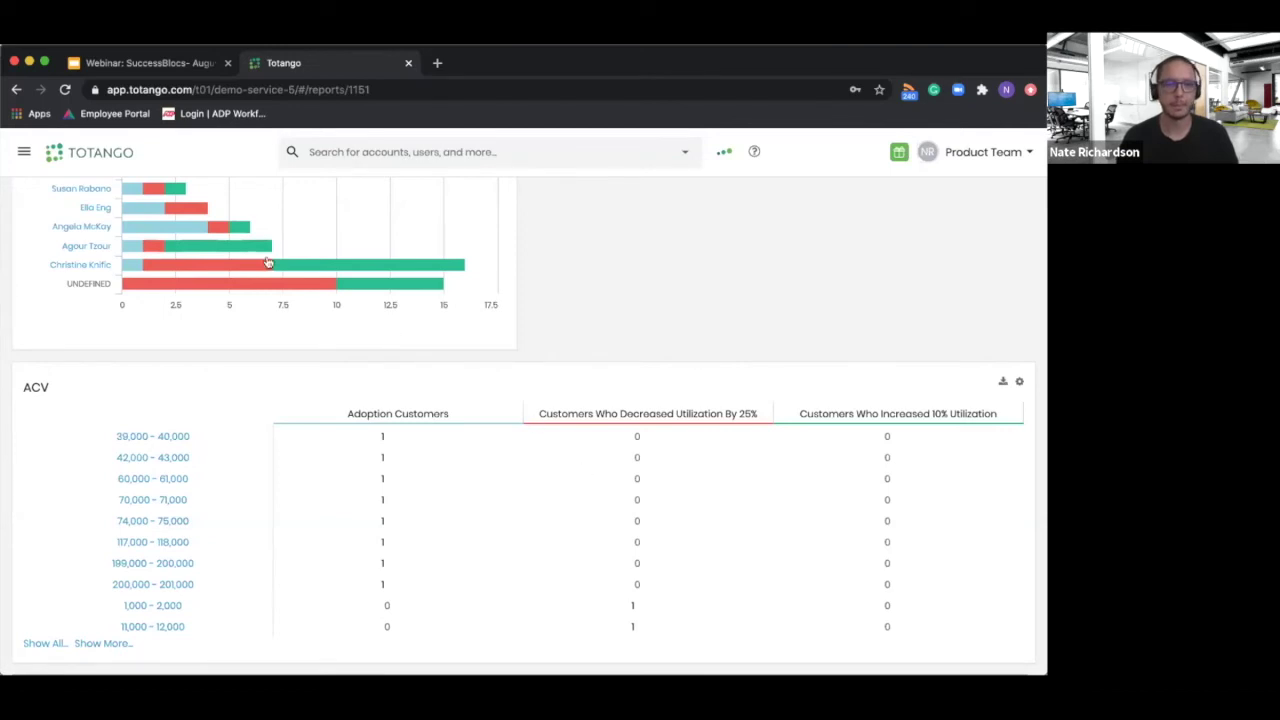
- Leave the License Utilization Report and display the Adoption SuccessBLOC's assets
{"action": "scroll", "coordinate": [557, 317], "scroll_direction": "up", "scroll_amount": 20}
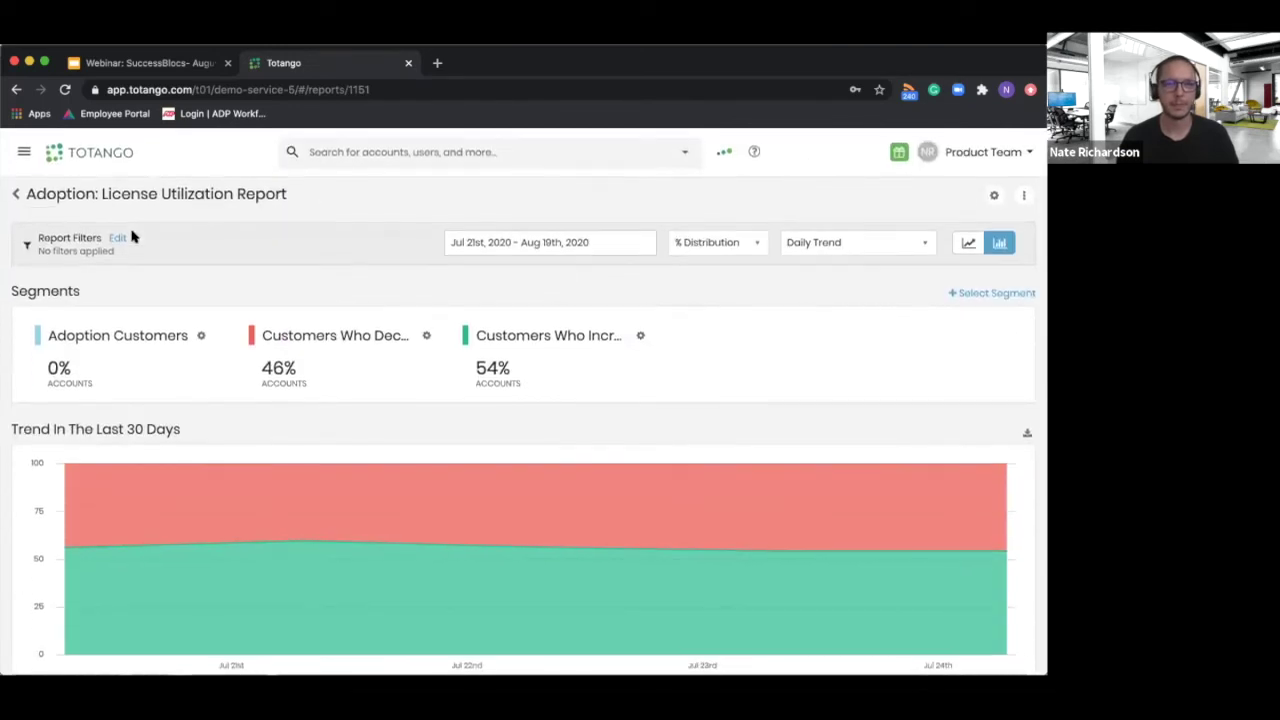
{"action": "left_click", "coordinate": [16, 194]}
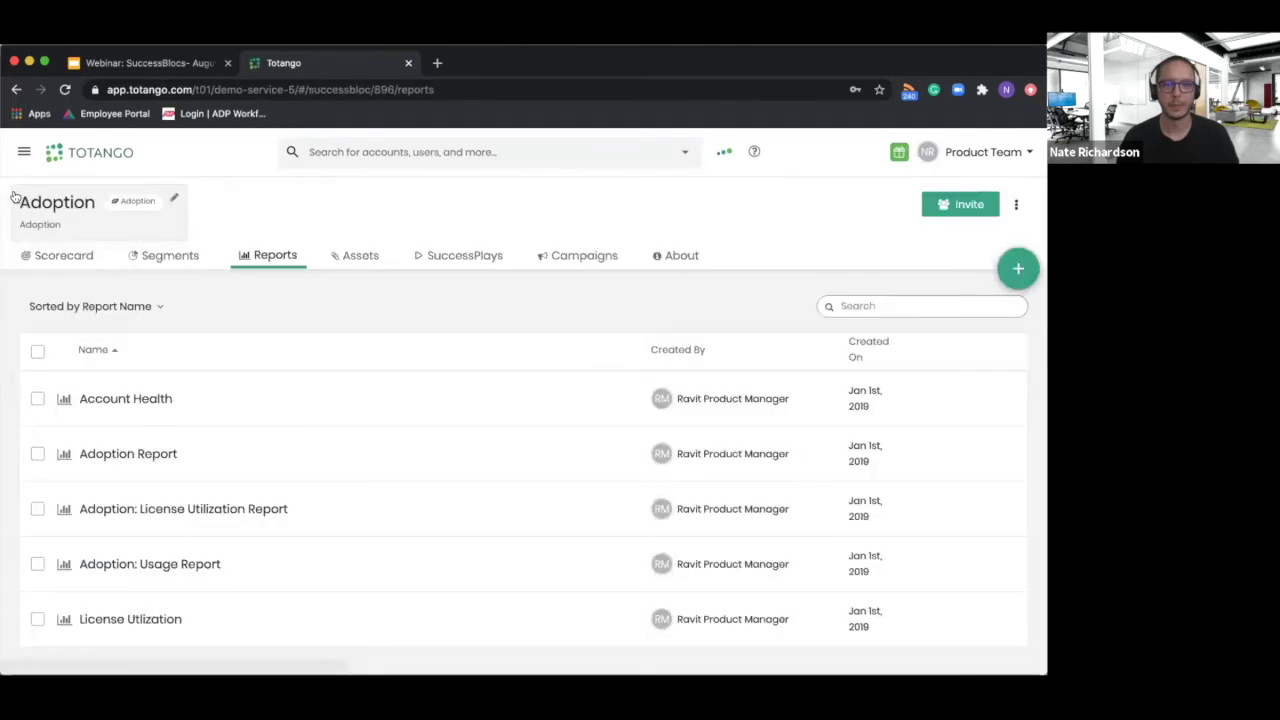
{"action": "left_click", "coordinate": [353, 255]}
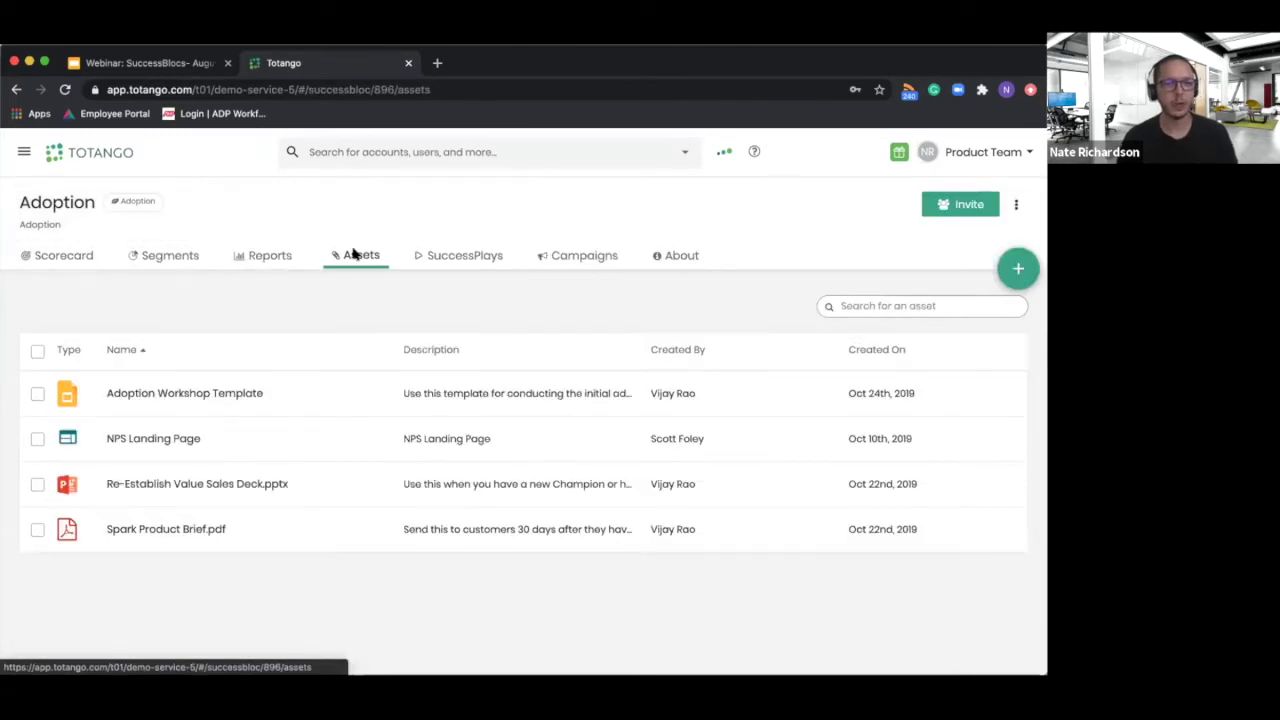